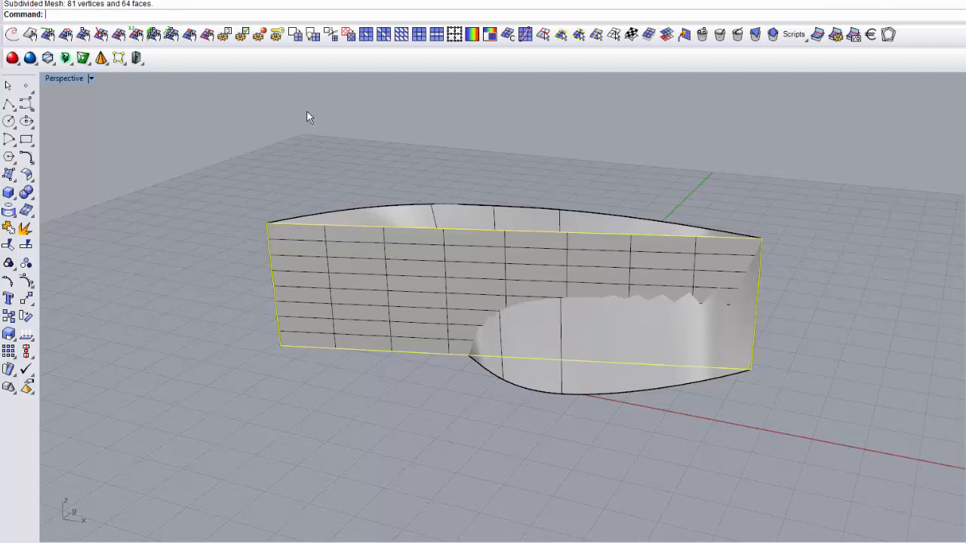
# Subdivide the flat mesh once more and delete the selected original undivided mesh
pyautogui.press('Return')
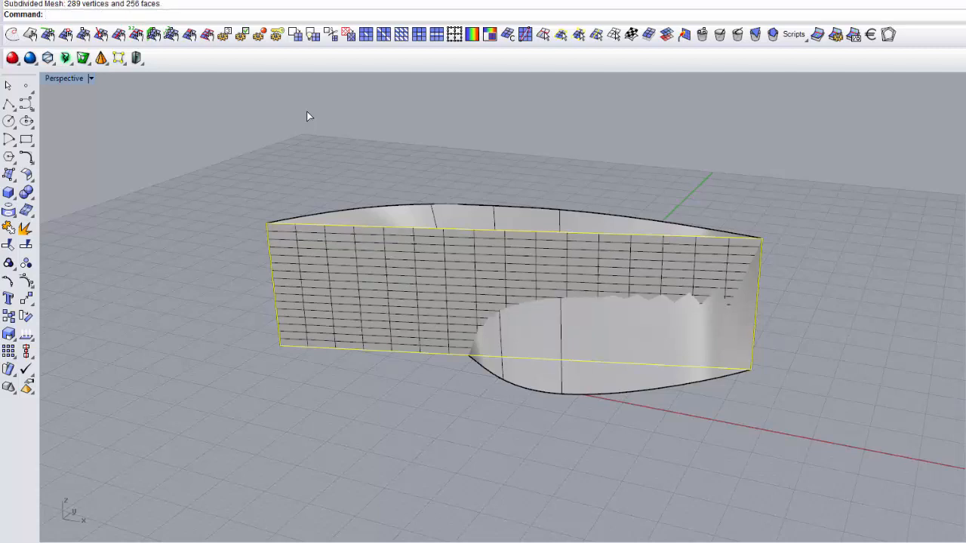
pyautogui.press('Delete')
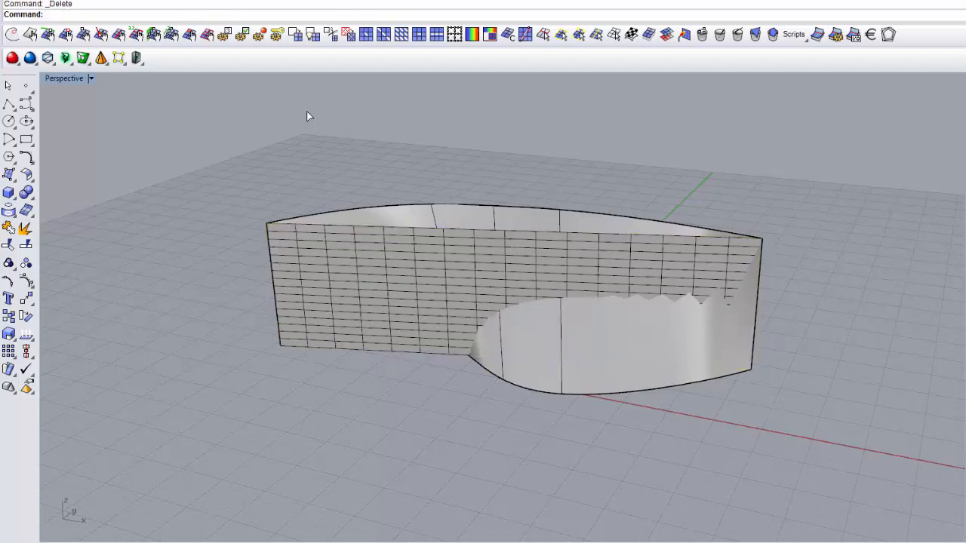
pyautogui.moveTo(380, 334); pyautogui.dragTo(415, 332, button='right')
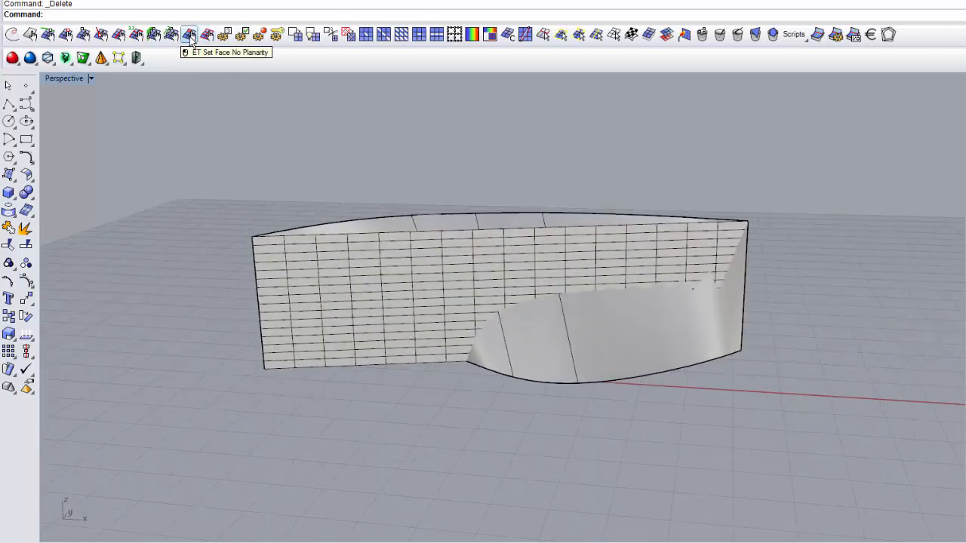
# Flag the flat mesh's four corner vertices as corners using automatic corner detection
pyautogui.click(84, 34)
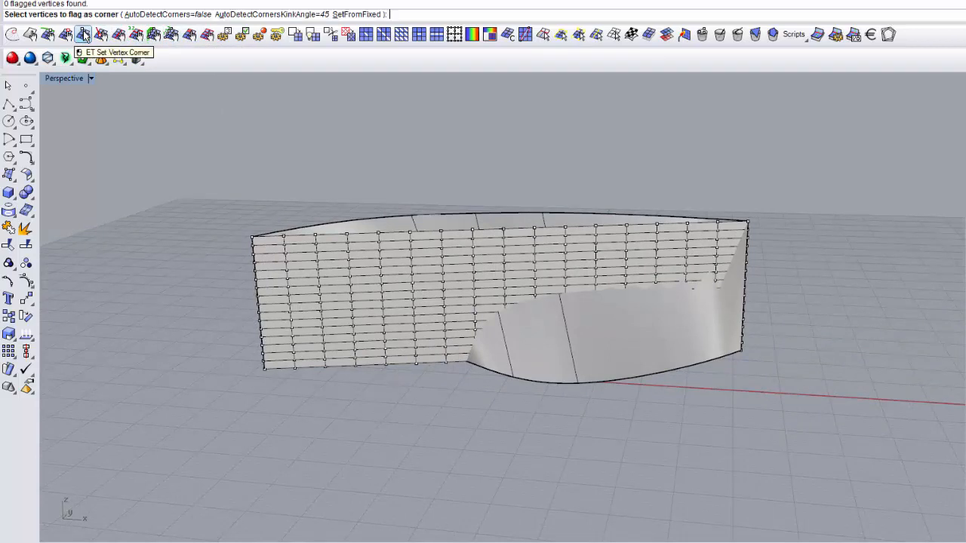
pyautogui.click(167, 16)
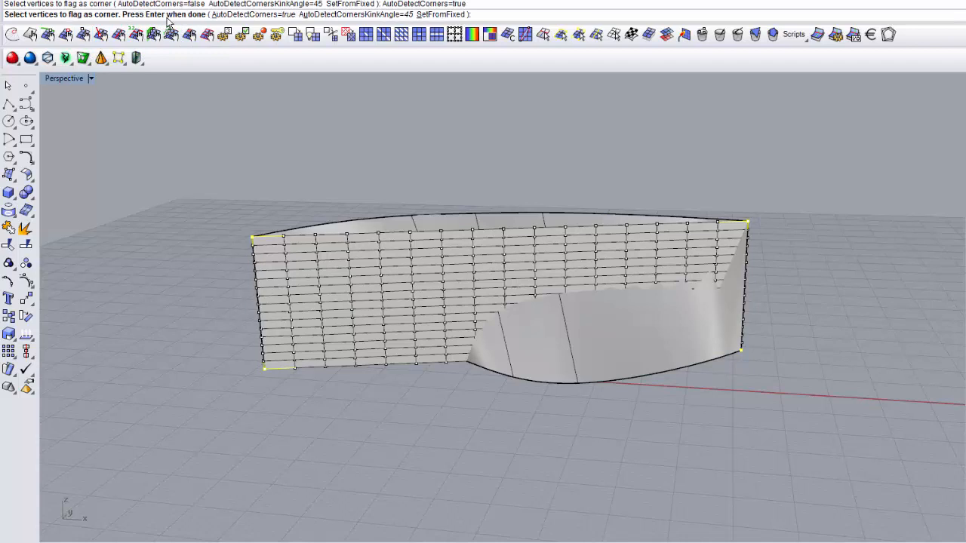
pyautogui.rightClick(191, 207)
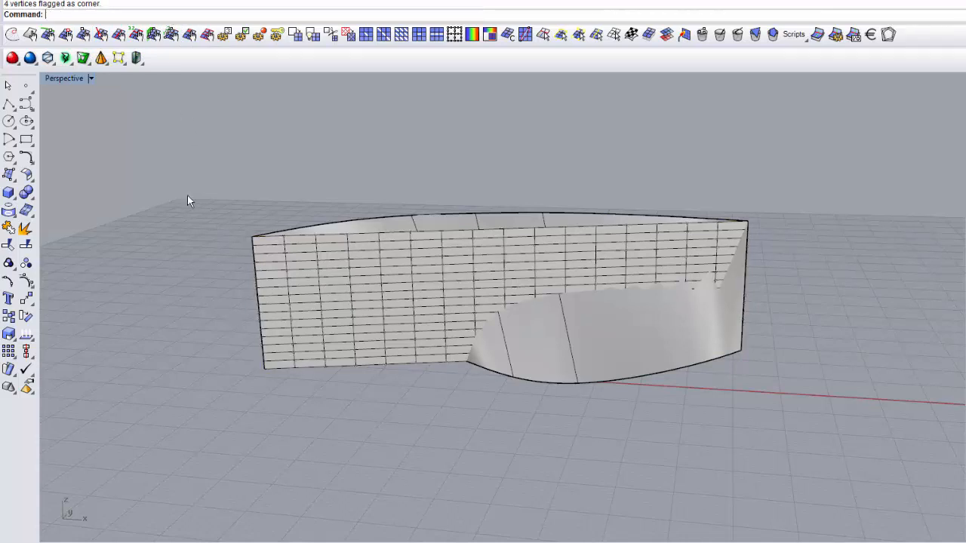
# Fix the mesh vertices that are flagged as corners, using the SetFromCorner option
pyautogui.click(67, 34)
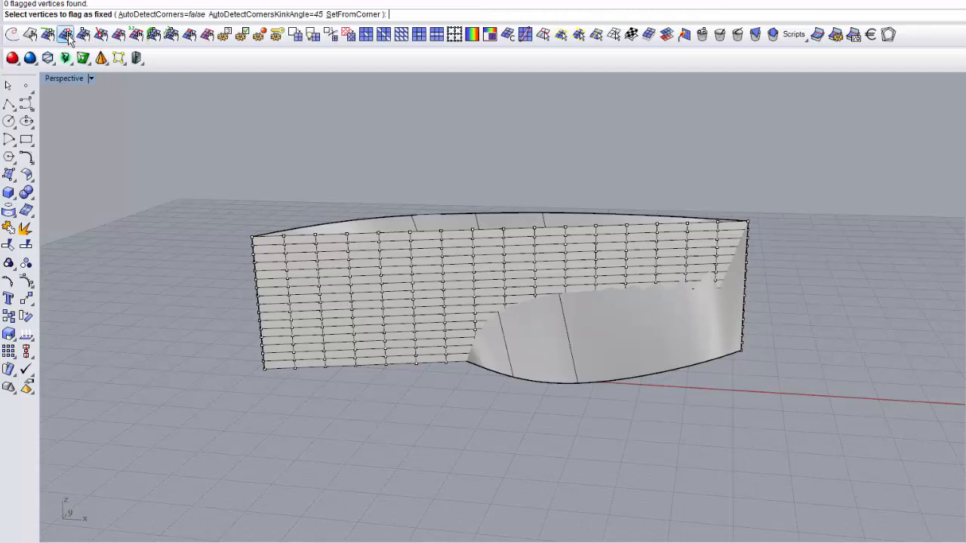
pyautogui.click(347, 15)
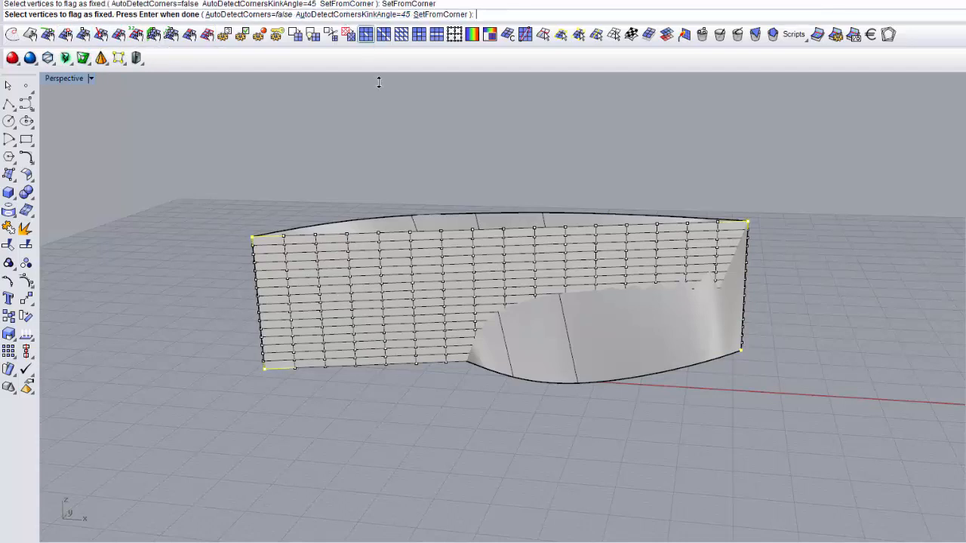
pyautogui.rightClick(186, 195)
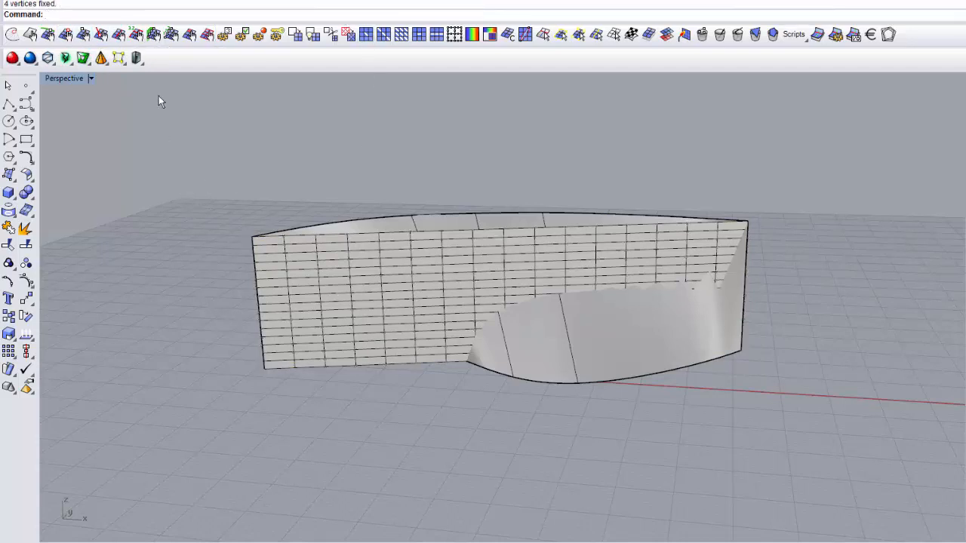
# Review the optimization importance weights and set the curved surface as the reference object
pyautogui.click(223, 35)
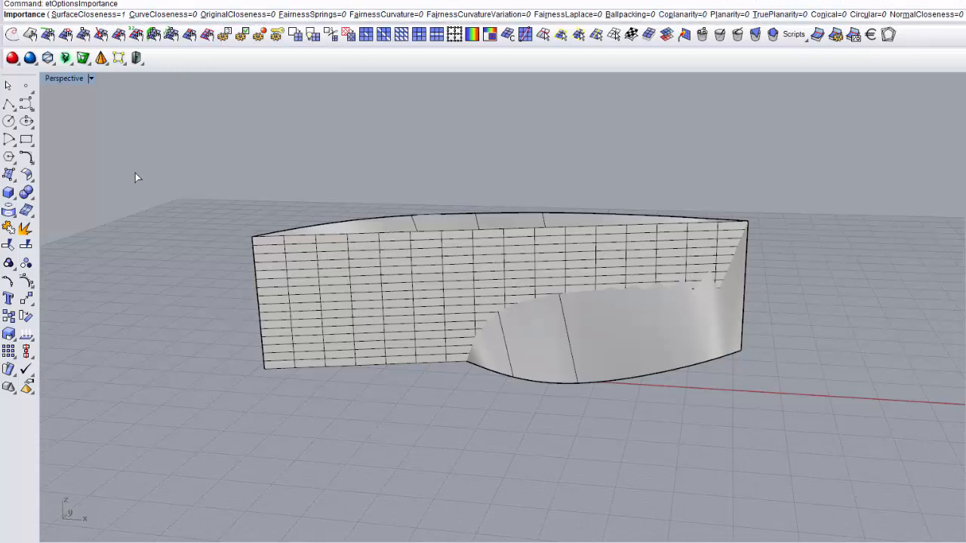
pyautogui.press('Return')
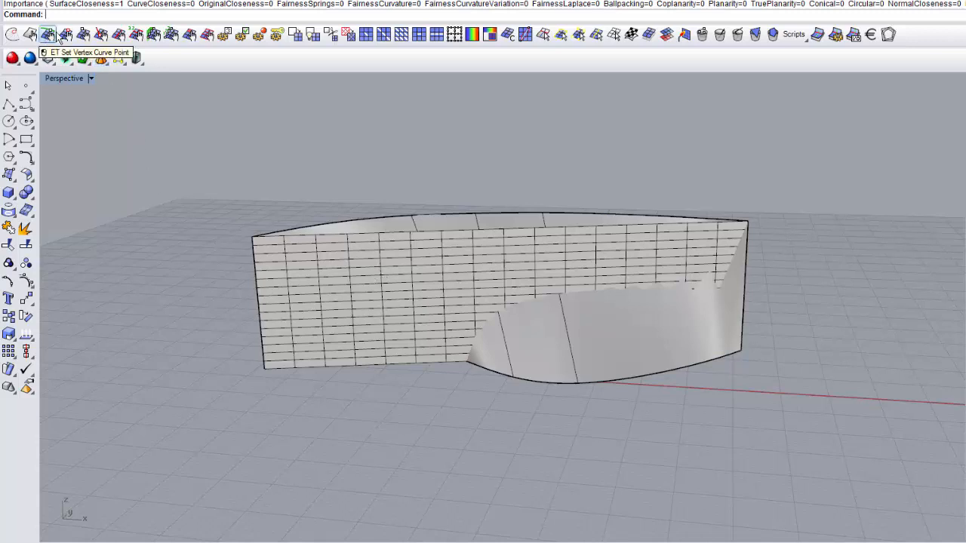
pyautogui.click(30, 34)
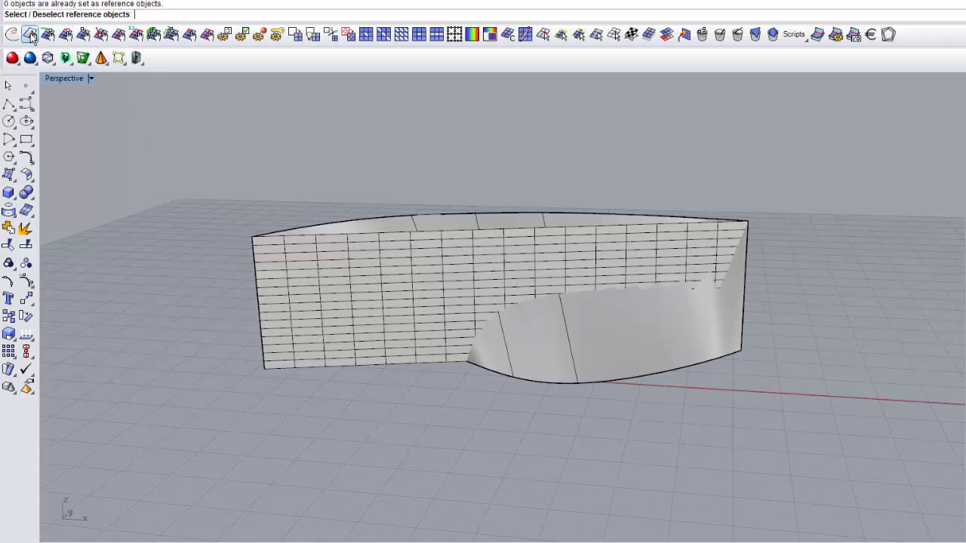
pyautogui.click(586, 342)
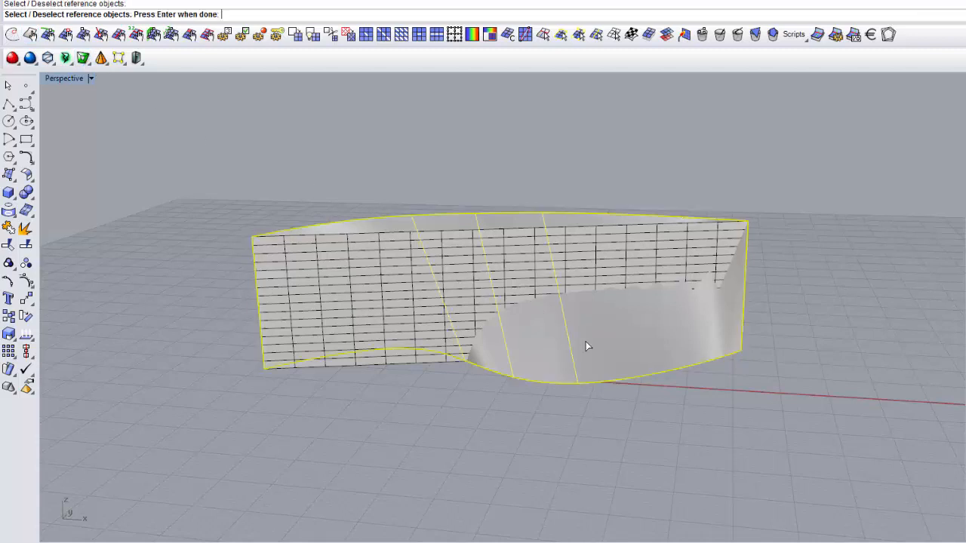
pyautogui.press('Return')
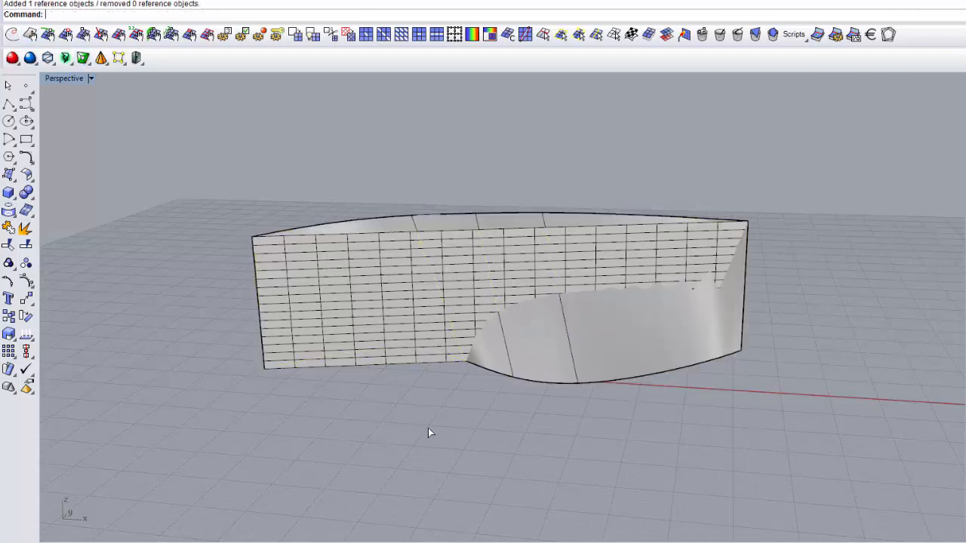
# Optimize the subdivided mesh toward the reference surface and inspect how its boundary fits
pyautogui.click(11, 35)
pyautogui.click(401, 261)
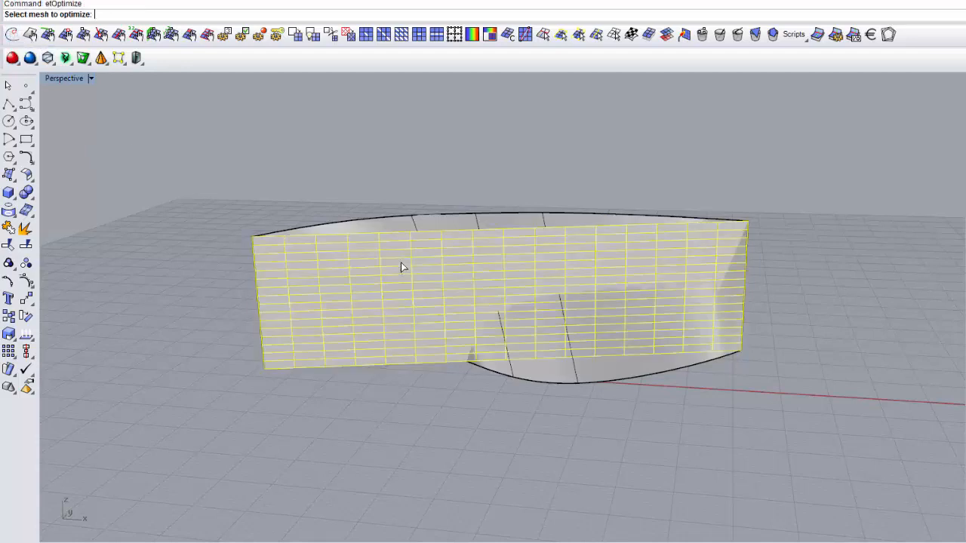
pyautogui.click(378, 289)
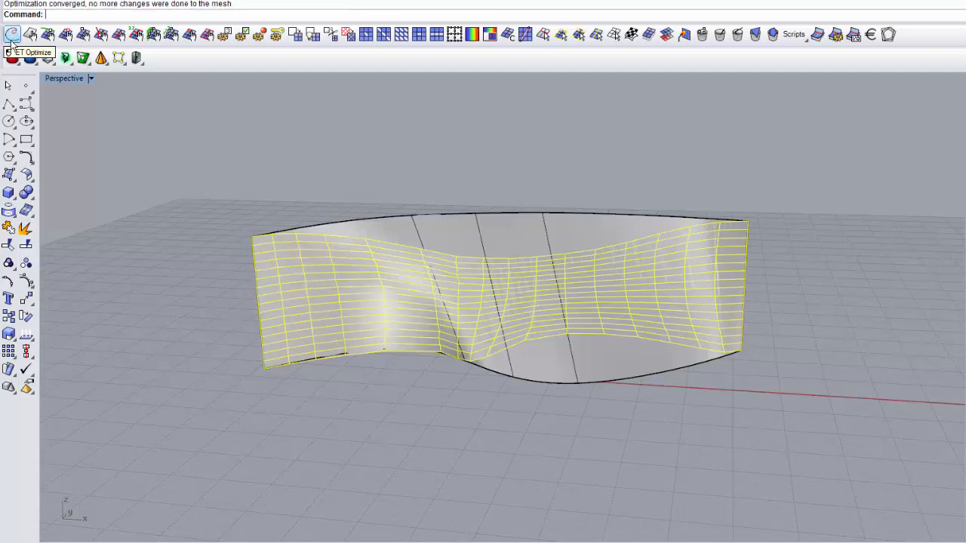
pyautogui.click(424, 388)
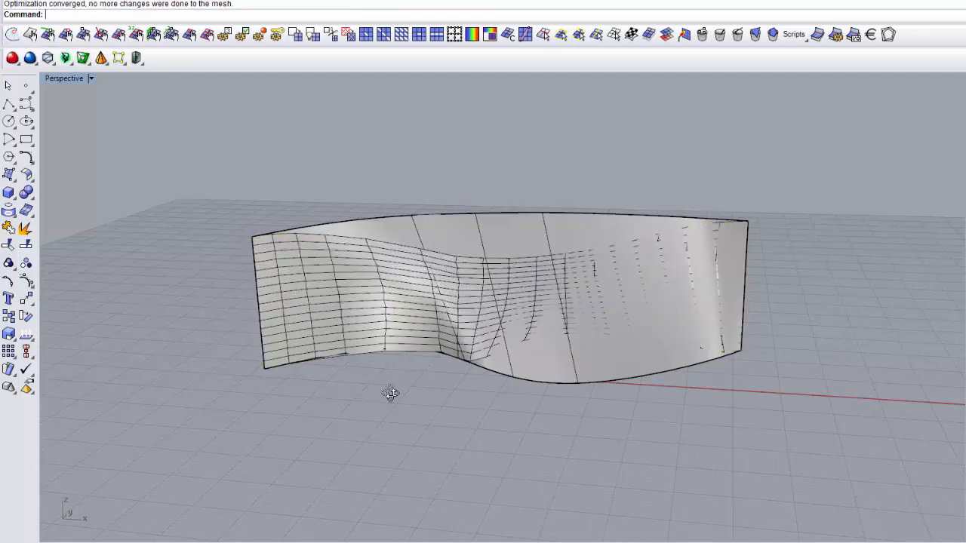
pyautogui.moveTo(390, 390); pyautogui.dragTo(426, 351, button='right')
pyautogui.click(526, 308)
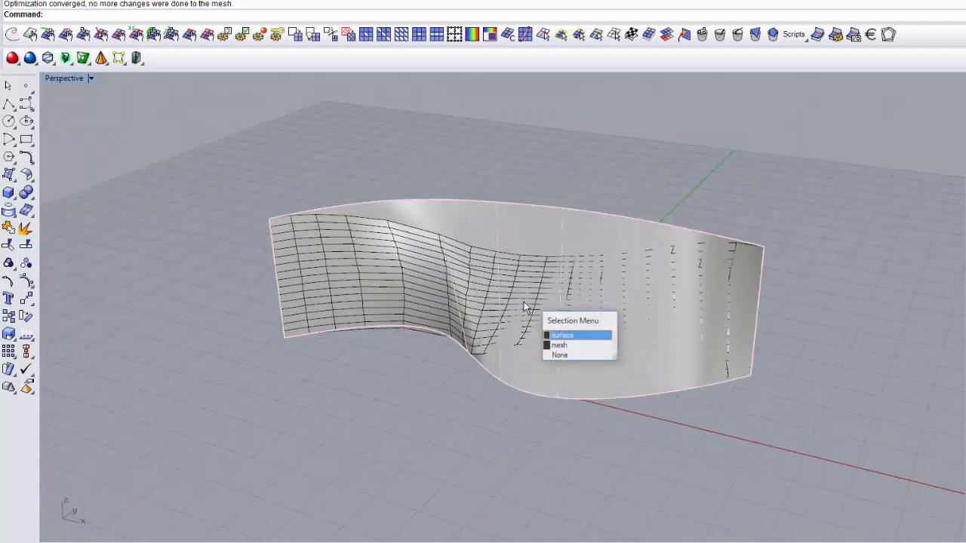
pyautogui.click(561, 343)
pyautogui.moveTo(438, 428); pyautogui.dragTo(459, 405, button='right')
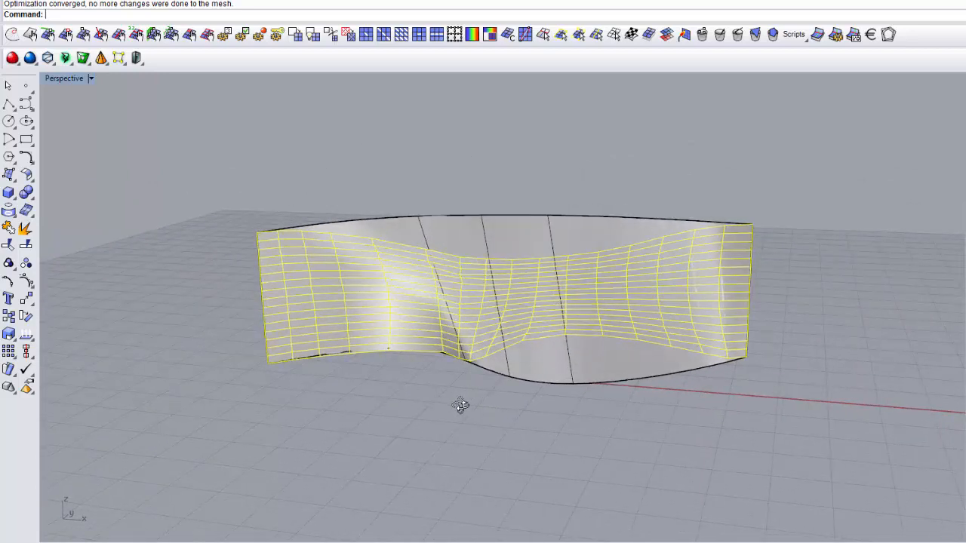
# Undo the mesh optimization back to the flat grid and clear the selection
pyautogui.hotkey('ctrl', 'z')
pyautogui.hotkey('ctrl', 'z')
pyautogui.hotkey('ctrl', 'z')
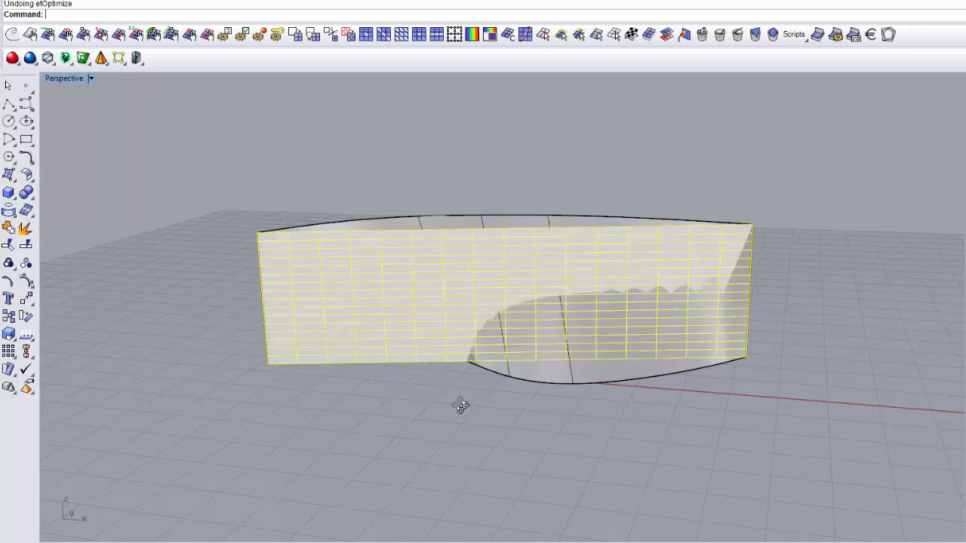
pyautogui.press('Escape')
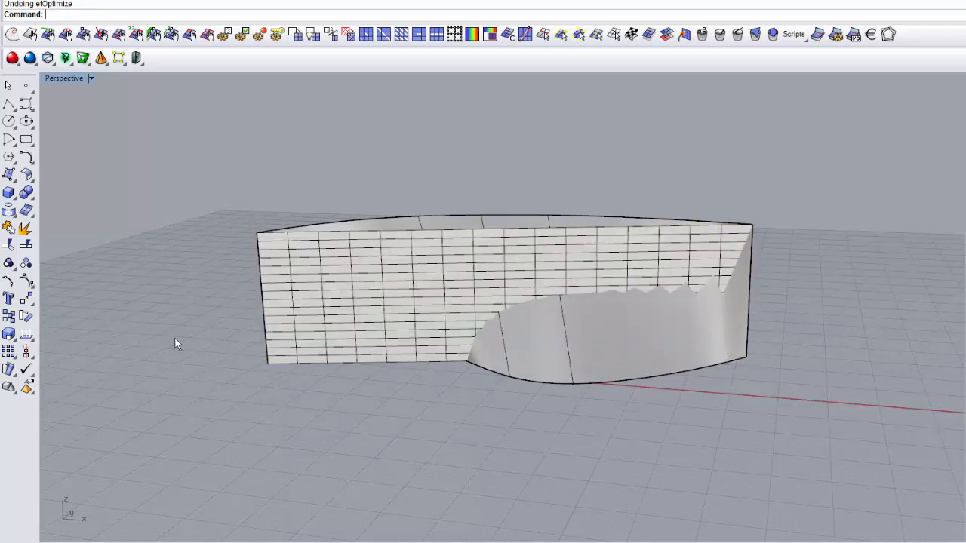
# Check the assigned reference surface and set the CurveCloseness importance to 1
pyautogui.click(27, 35)
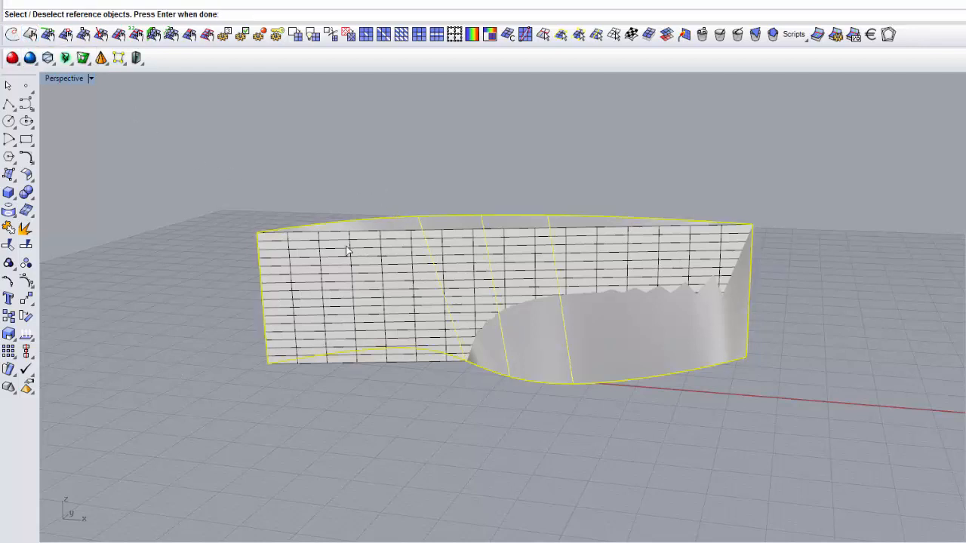
pyautogui.press('Return')
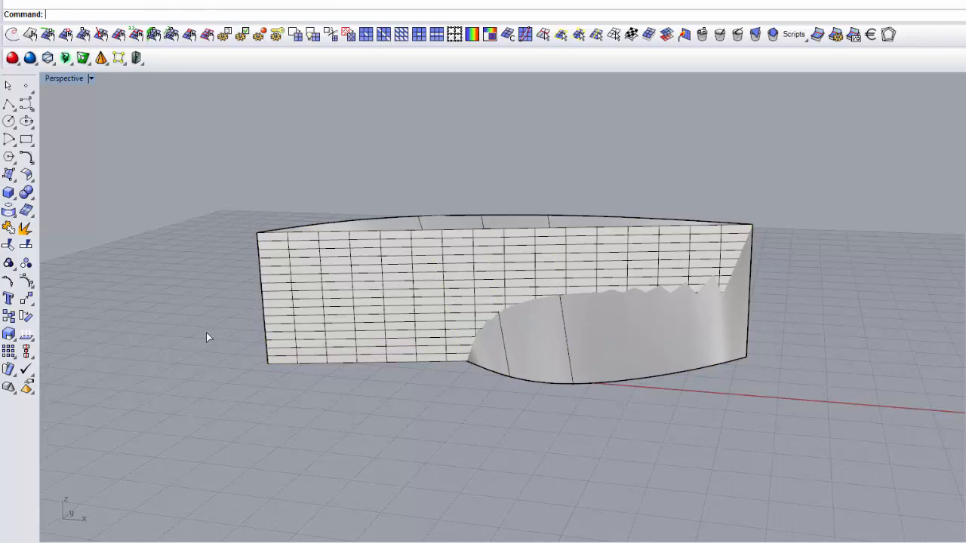
pyautogui.click(225, 35)
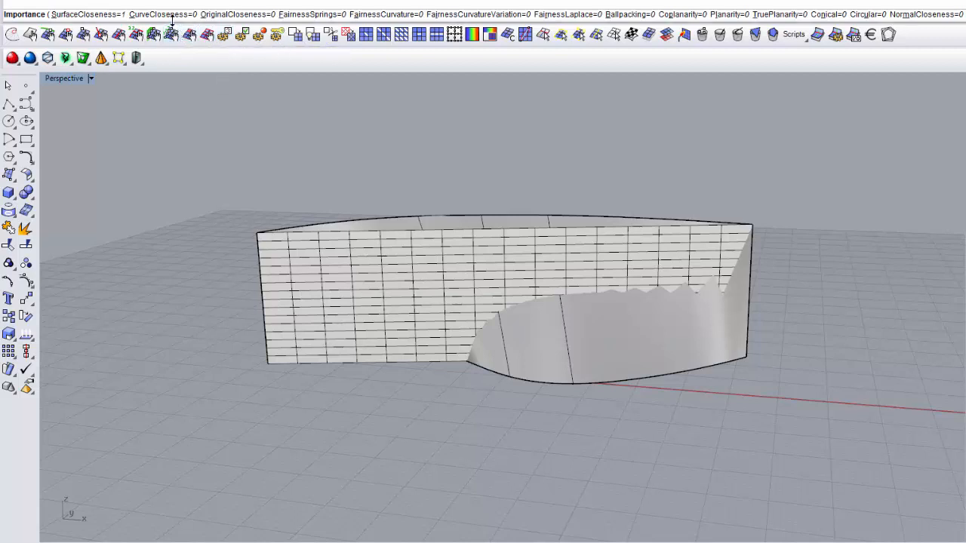
pyautogui.click(166, 15)
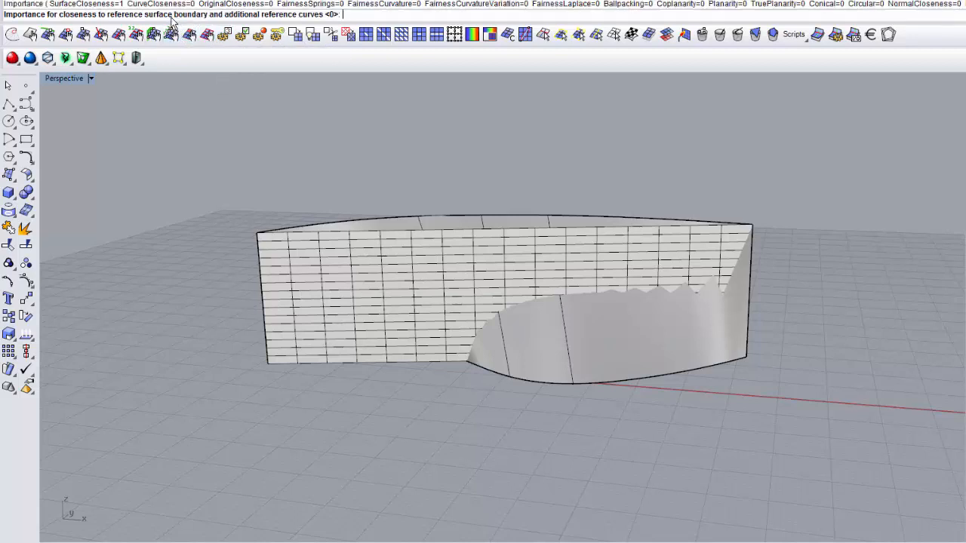
pyautogui.write('1')
pyautogui.press('Return')
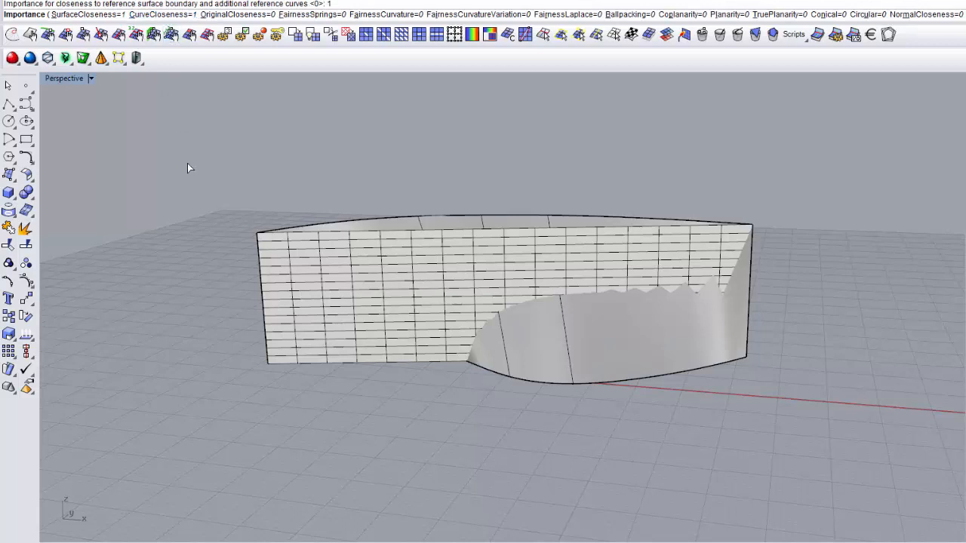
pyautogui.press('Return')
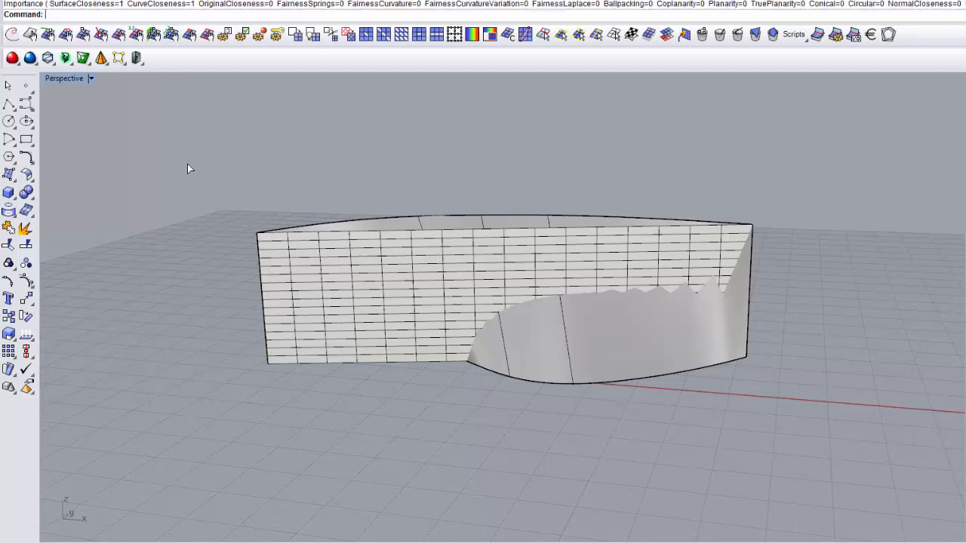
# Optimize the flat mesh toward the reference surface and its boundary curves
pyautogui.click(388, 263)
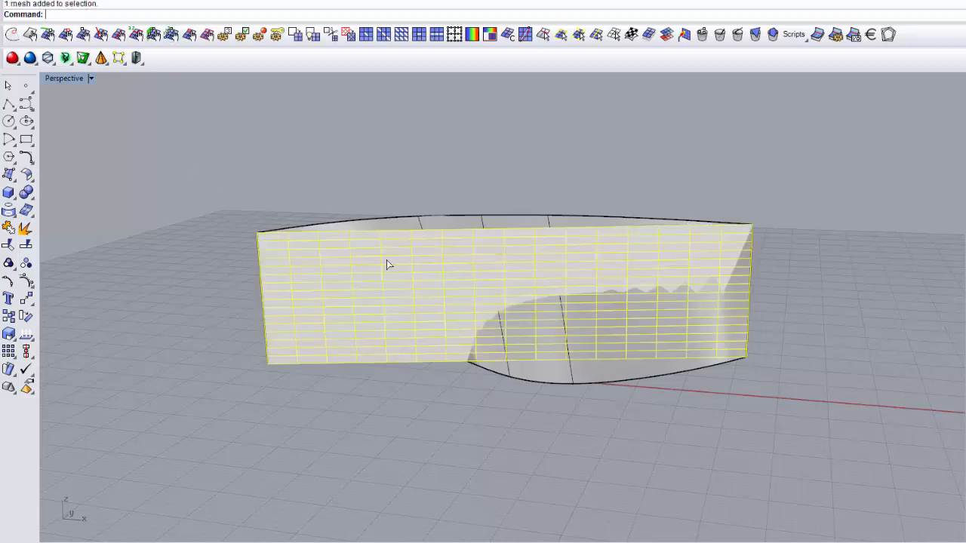
pyautogui.click(13, 36)
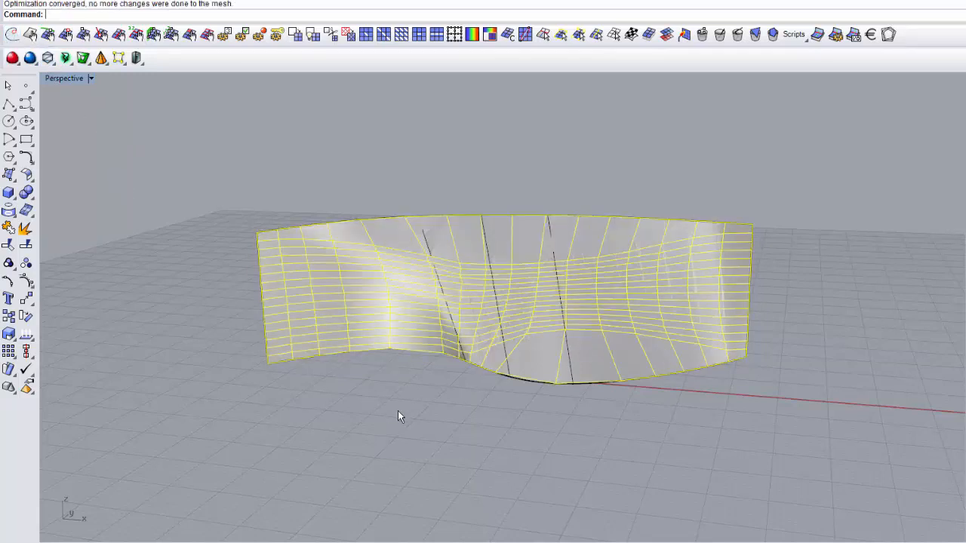
pyautogui.moveTo(398, 412)
pyautogui.mouseDown(button='right')
pyautogui.moveTo(415, 464)
pyautogui.moveTo(467, 445)
pyautogui.moveTo(501, 407)
pyautogui.moveTo(545, 395)
pyautogui.moveTo(696, 393)
pyautogui.moveTo(457, 425)
pyautogui.moveTo(350, 425)
pyautogui.moveTo(343, 405)
pyautogui.moveTo(394, 405)
pyautogui.mouseUp(button='right')
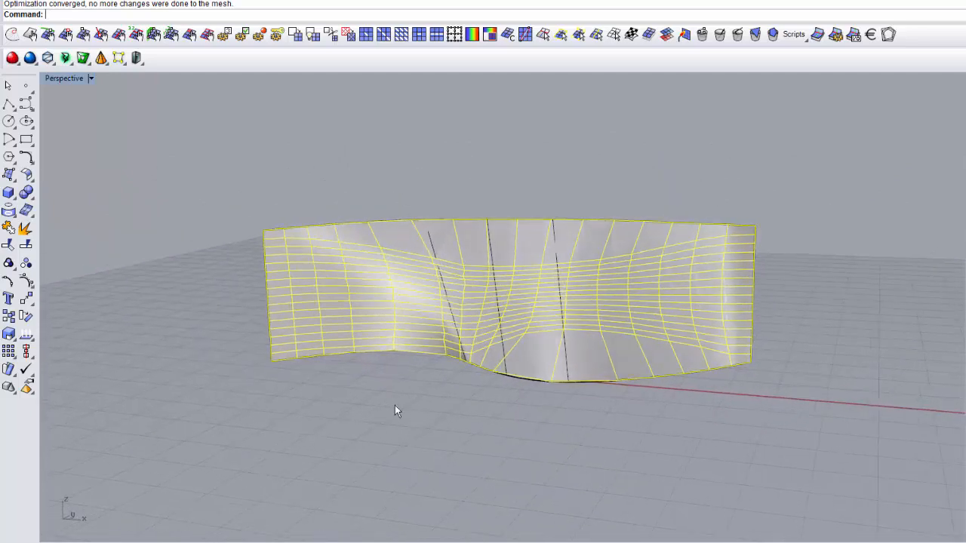
# Set the FairnessCurvature importance to 1 and optimize the mesh again
pyautogui.click(221, 37)
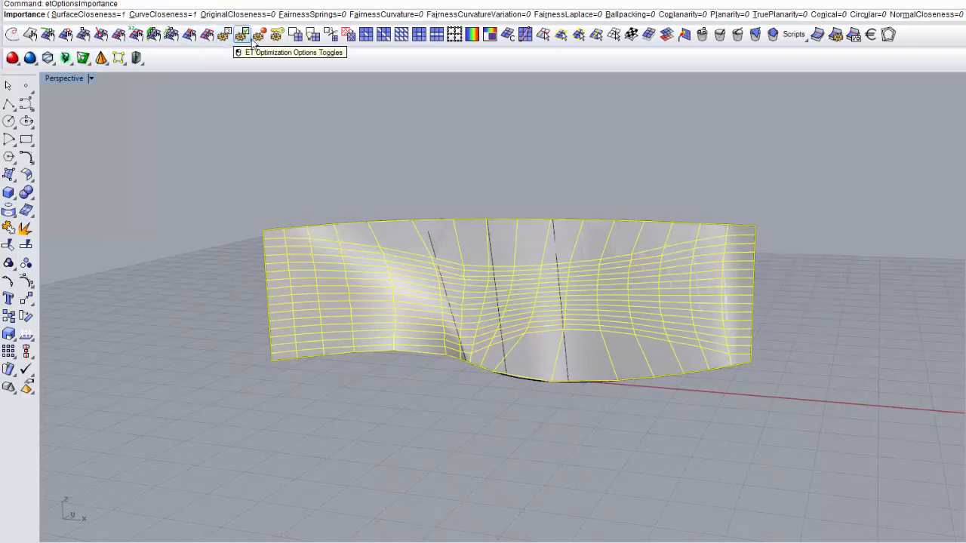
pyautogui.click(384, 14)
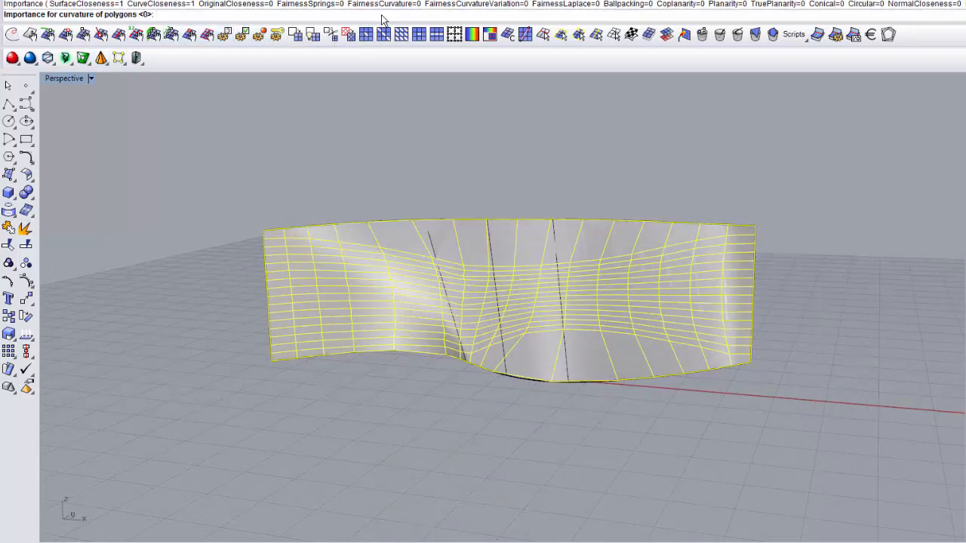
pyautogui.write('1')
pyautogui.press('Return')
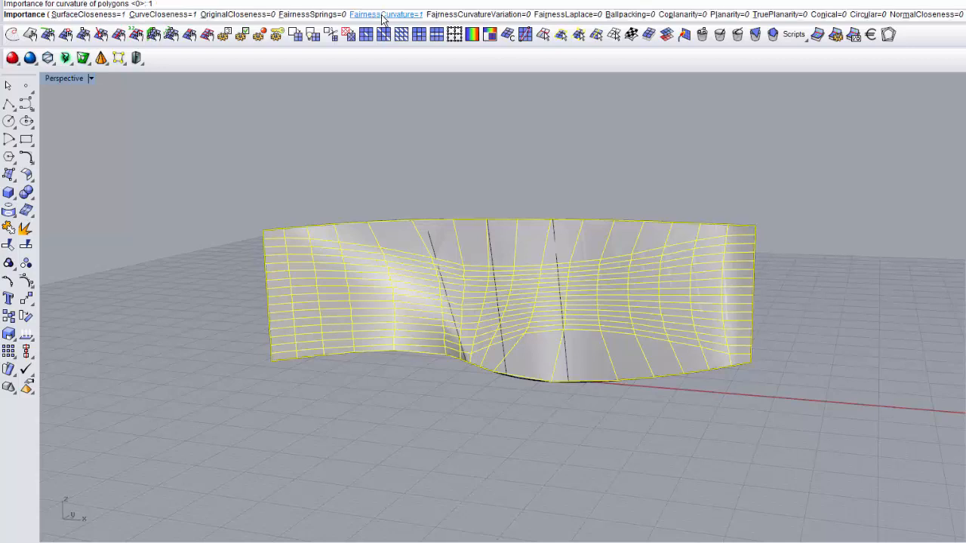
pyautogui.press('Return')
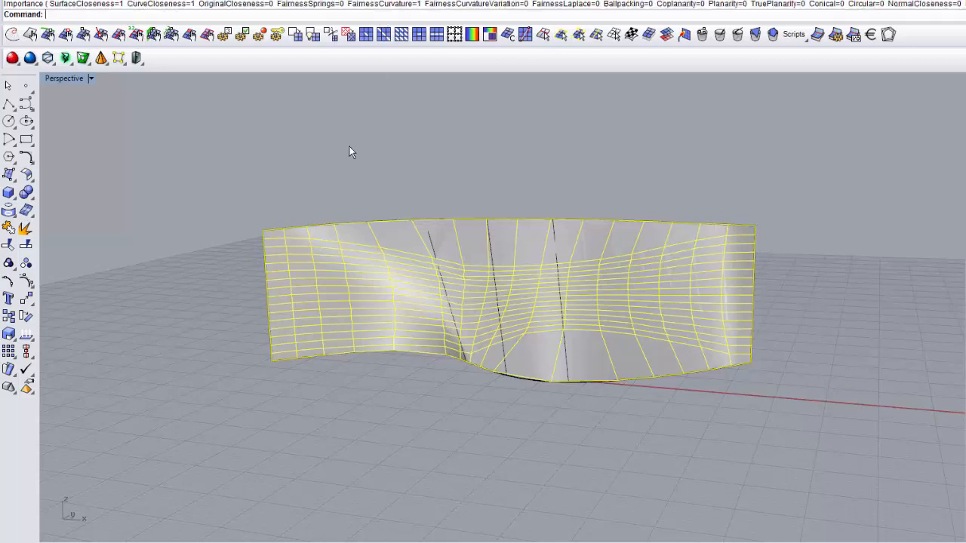
pyautogui.click(12, 34)
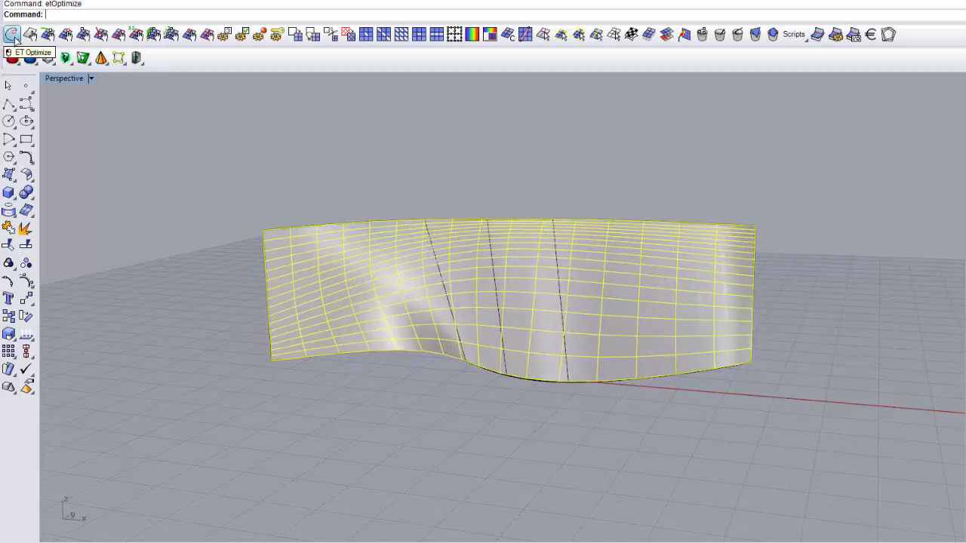
# Inspect the optimized mesh against the reference surface from several angles and select the mesh
pyautogui.click(191, 287)
pyautogui.moveTo(191, 286); pyautogui.dragTo(484, 290, button='right')
pyautogui.click(483, 290)
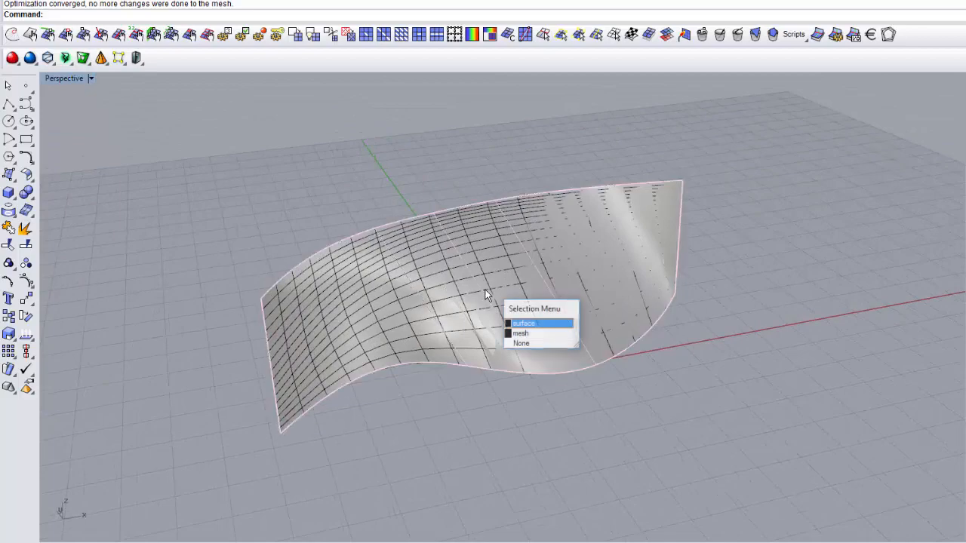
pyautogui.click(520, 334)
pyautogui.moveTo(478, 343); pyautogui.dragTo(361, 336, button='right')
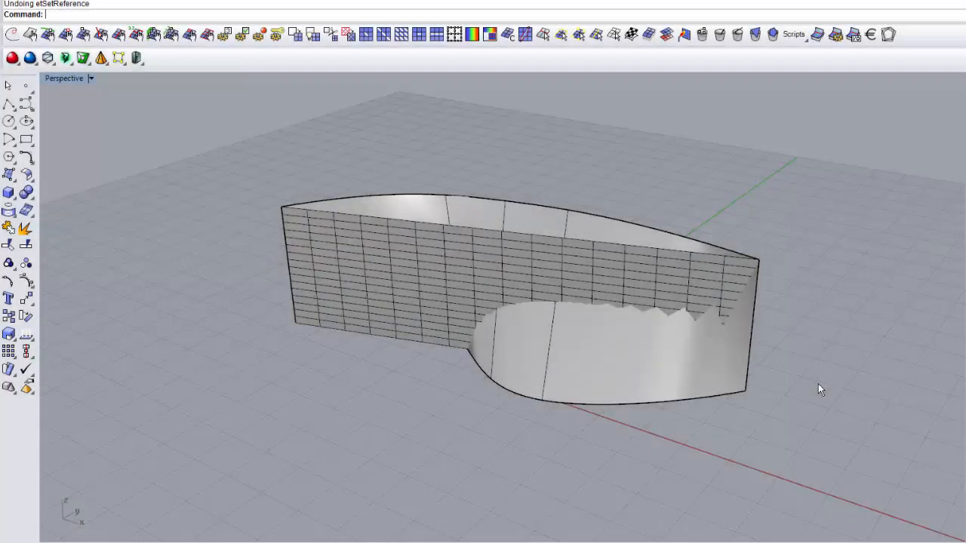
# Redo the last undone reference assignment and turn the DefaultBoundaryCloseness optimization toggle off
pyautogui.hotkey('ctrl', 'y')
pyautogui.click(241, 34)
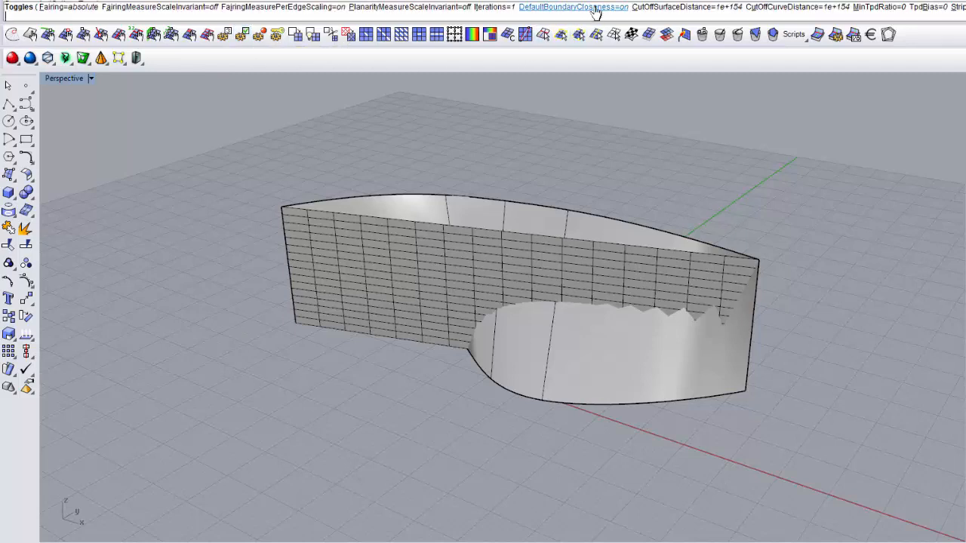
pyautogui.click(595, 7)
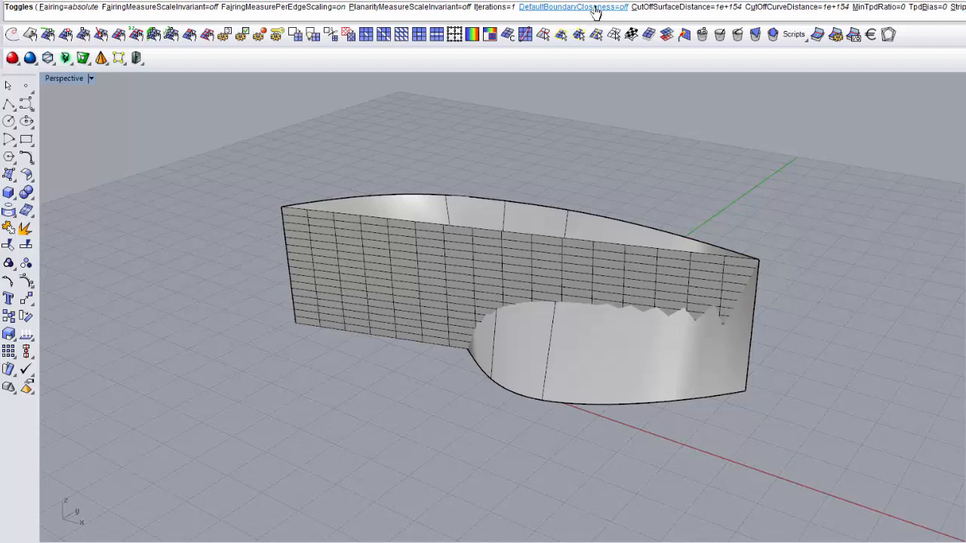
pyautogui.rightClick(590, 116)
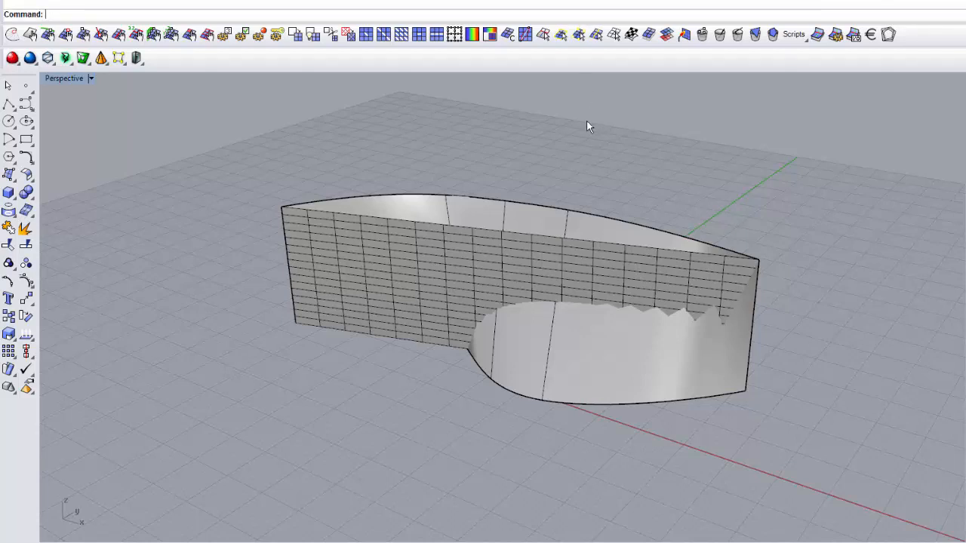
# Optimize the flat quad mesh toward the curved surface twice with default boundary closeness off
pyautogui.click(495, 274)
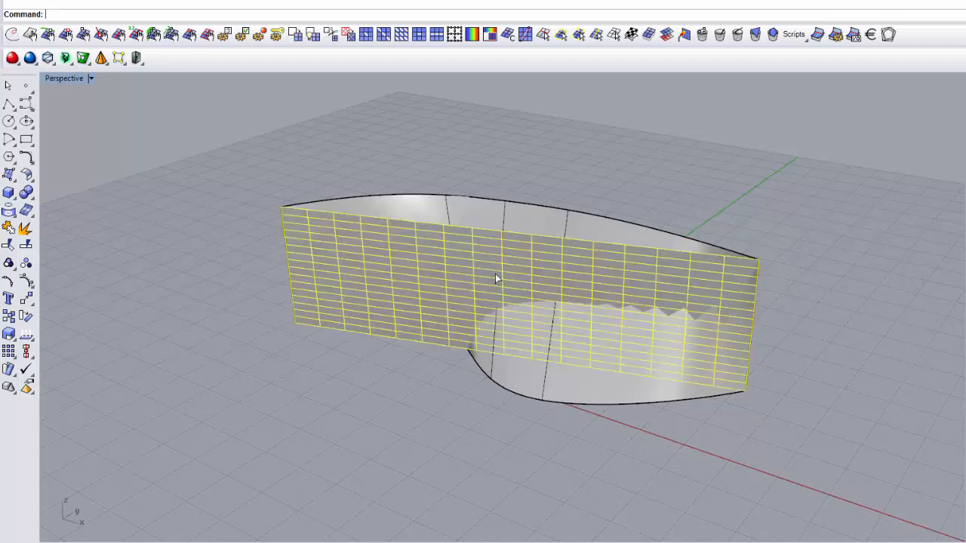
pyautogui.click(11, 34)
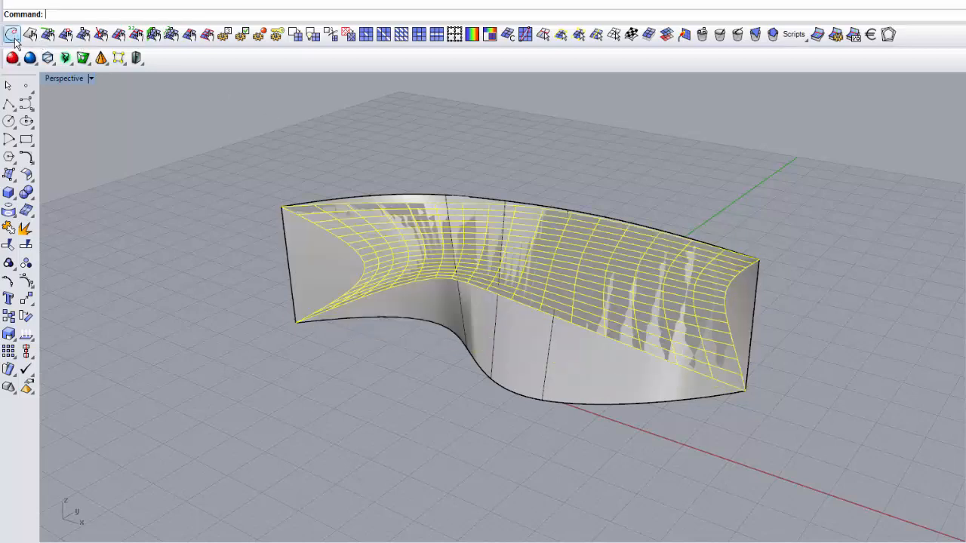
pyautogui.click(13, 36)
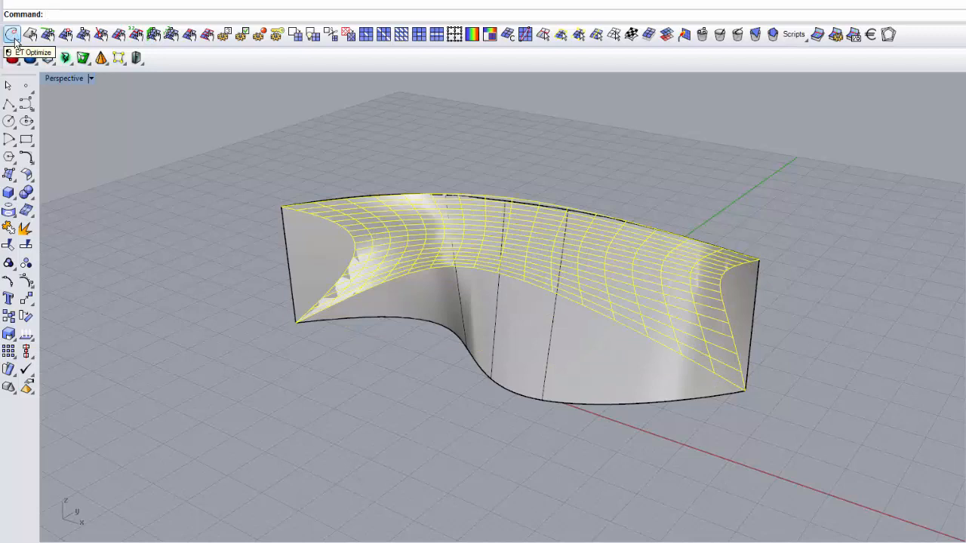
# Undo both optimization runs back to the flat grid and clear the selection
pyautogui.hotkey('ctrl', 'z')
pyautogui.hotkey('ctrl', 'z')
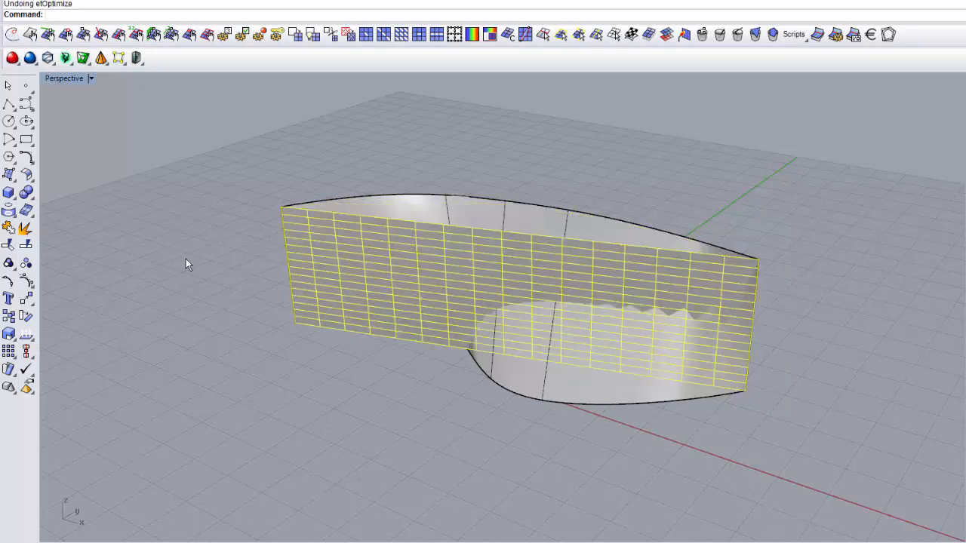
pyautogui.press('Escape')
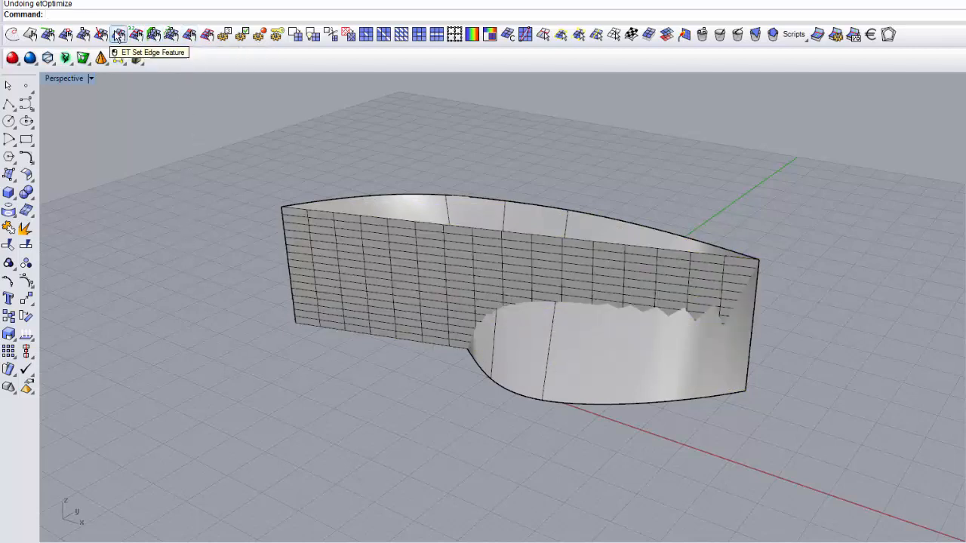
# Flag the flat mesh's four corners and three spaced vertices along each long edge as curve points, and optimize the mesh
pyautogui.click(47, 34)
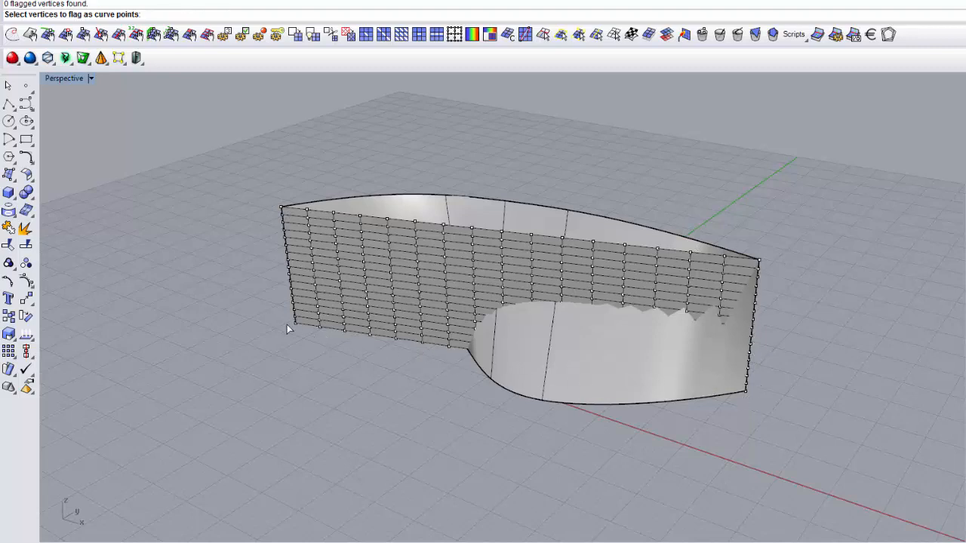
pyautogui.click(279, 207)
pyautogui.click(472, 226)
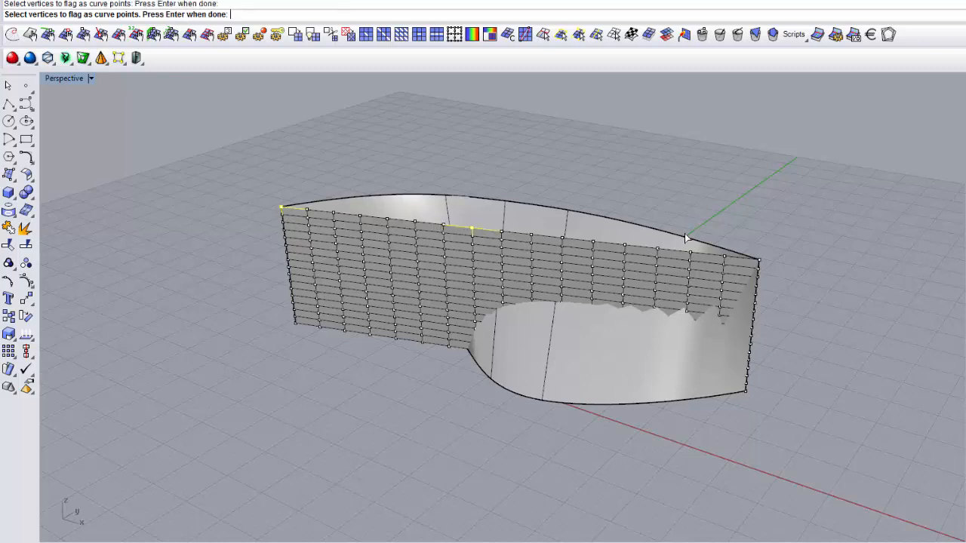
pyautogui.click(759, 260)
pyautogui.click(294, 326)
pyautogui.moveTo(485, 377); pyautogui.dragTo(494, 243, button='right')
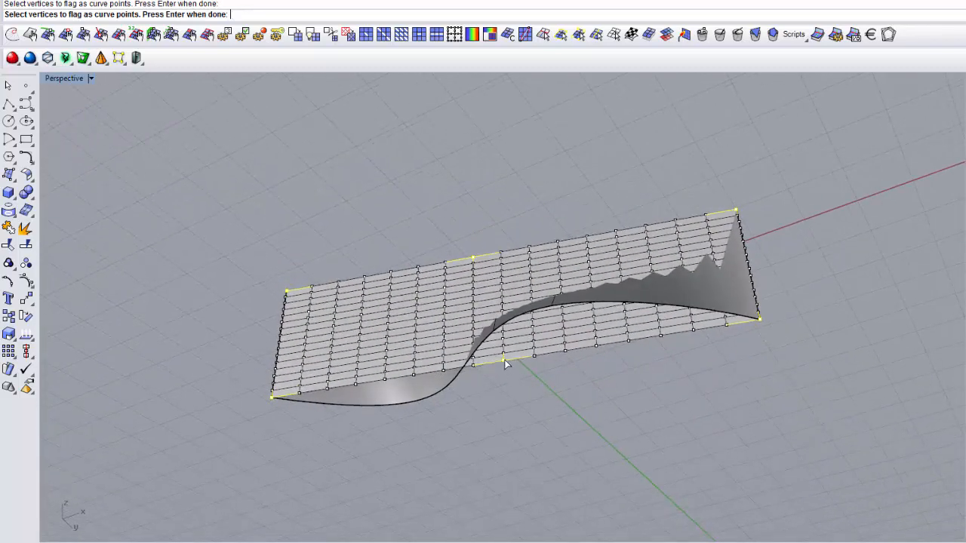
pyautogui.click(595, 345)
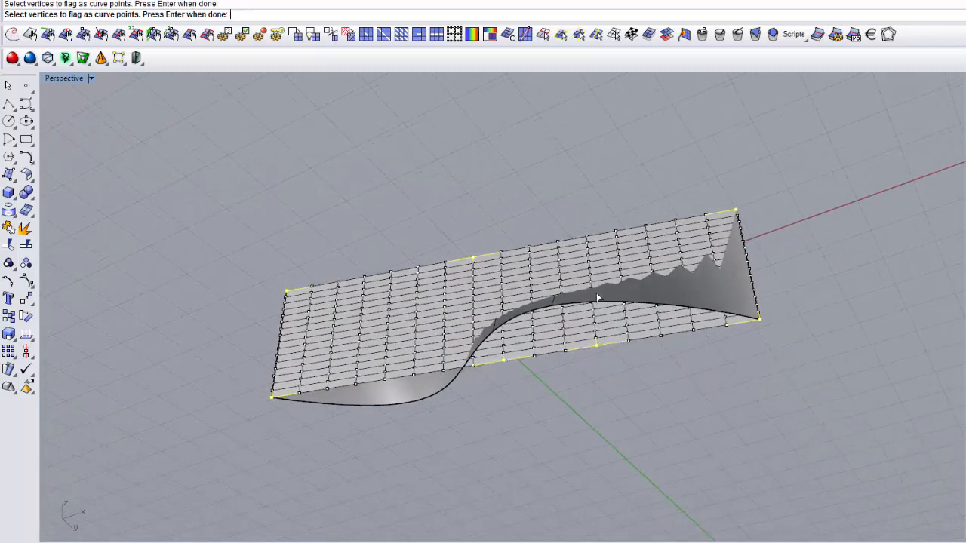
pyautogui.click(616, 232)
pyautogui.click(365, 278)
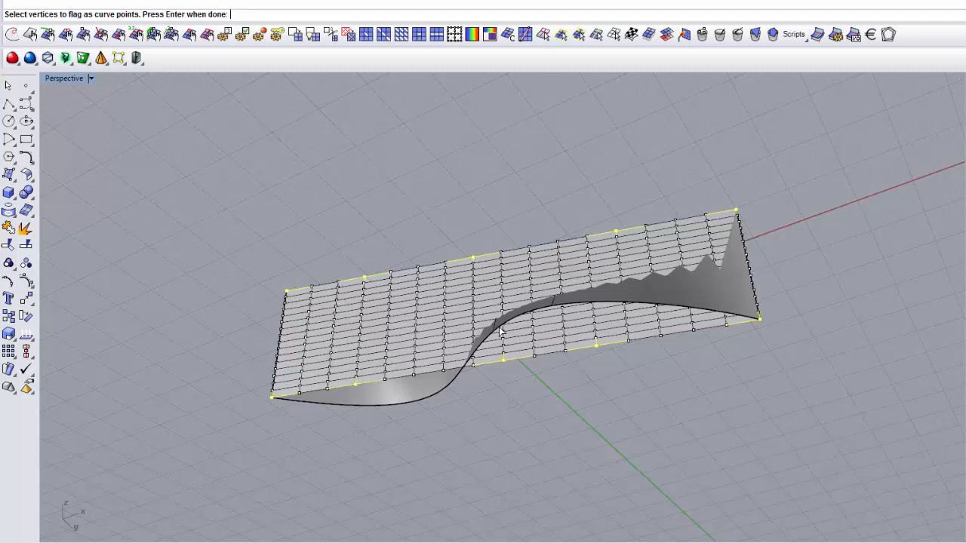
pyautogui.moveTo(501, 333); pyautogui.dragTo(494, 399, button='right')
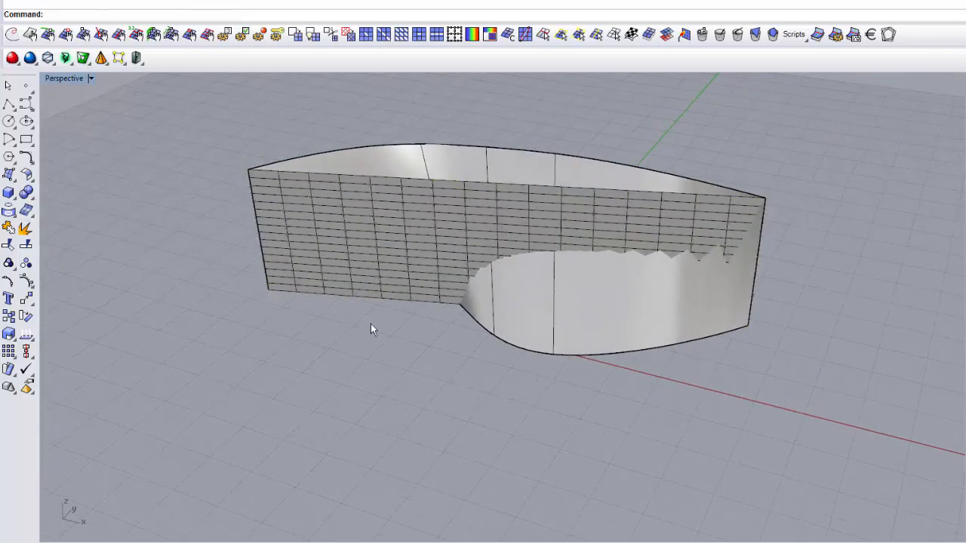
pyautogui.click(341, 232)
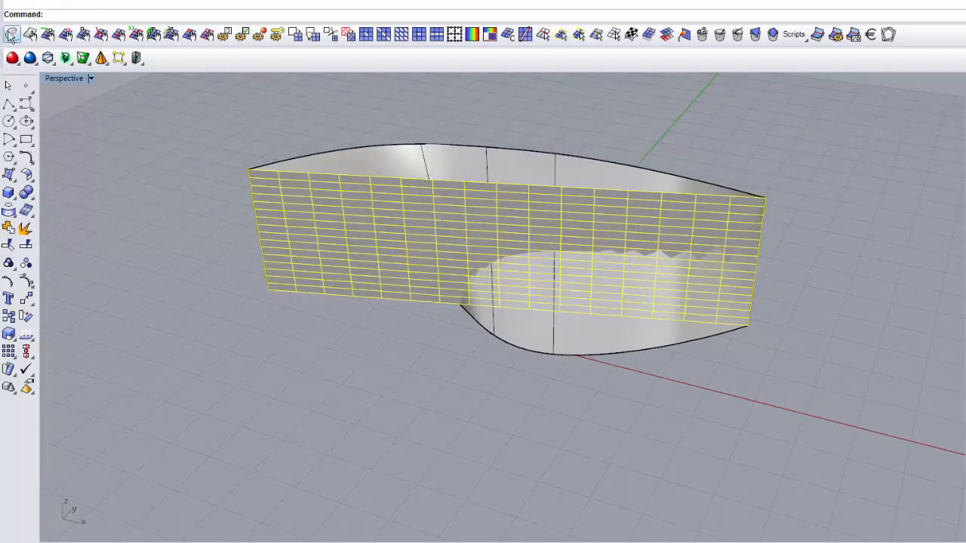
pyautogui.click(11, 34)
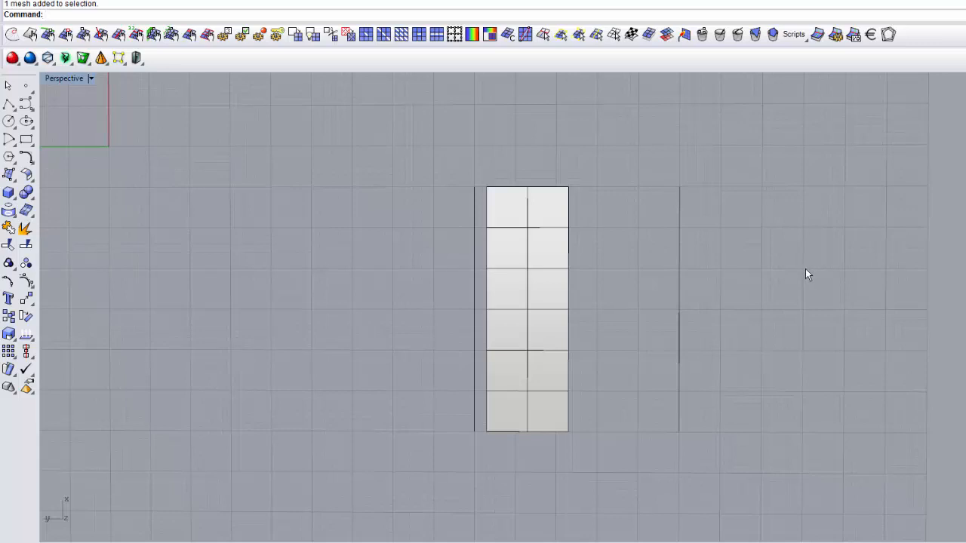
# Assign the two parallel lines beside the two-column mesh as its reference objects
pyautogui.click(30, 34)
pyautogui.click(476, 276)
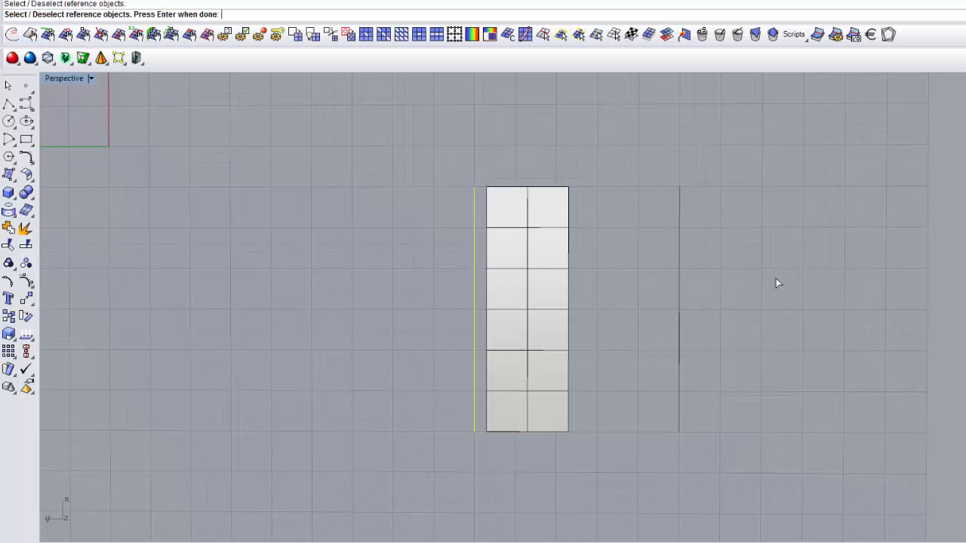
pyautogui.click(682, 279)
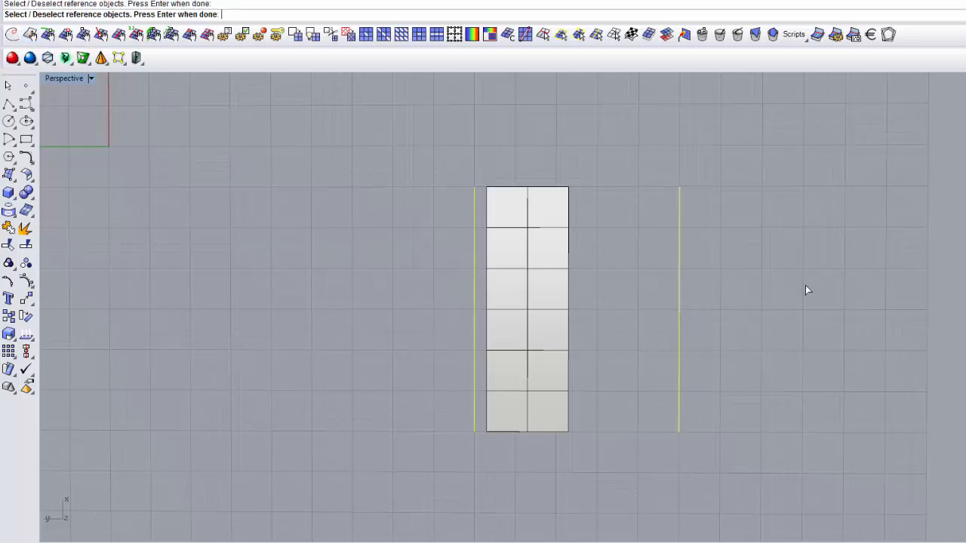
pyautogui.press('Return')
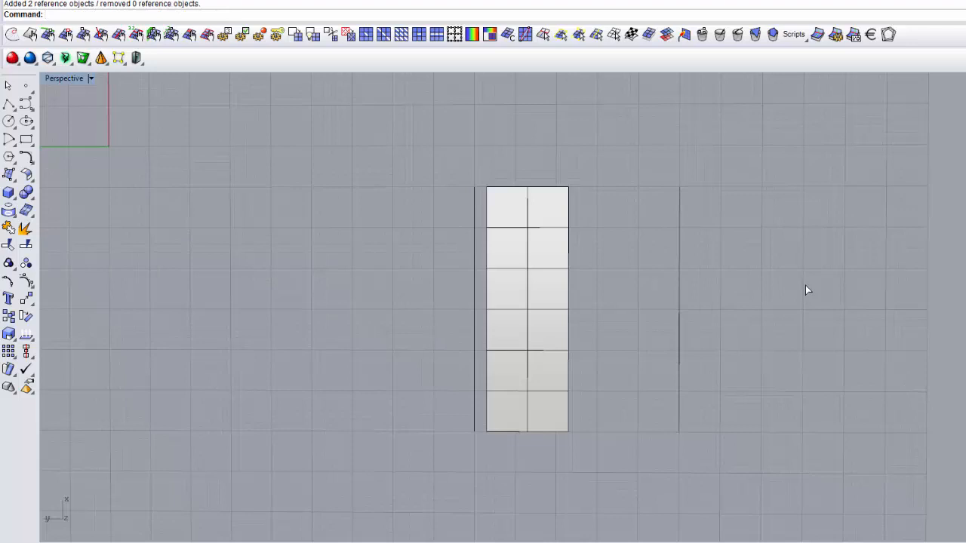
# Set the SurfaceCloseness and FairnessCurvature importances to 0
pyautogui.click(225, 35)
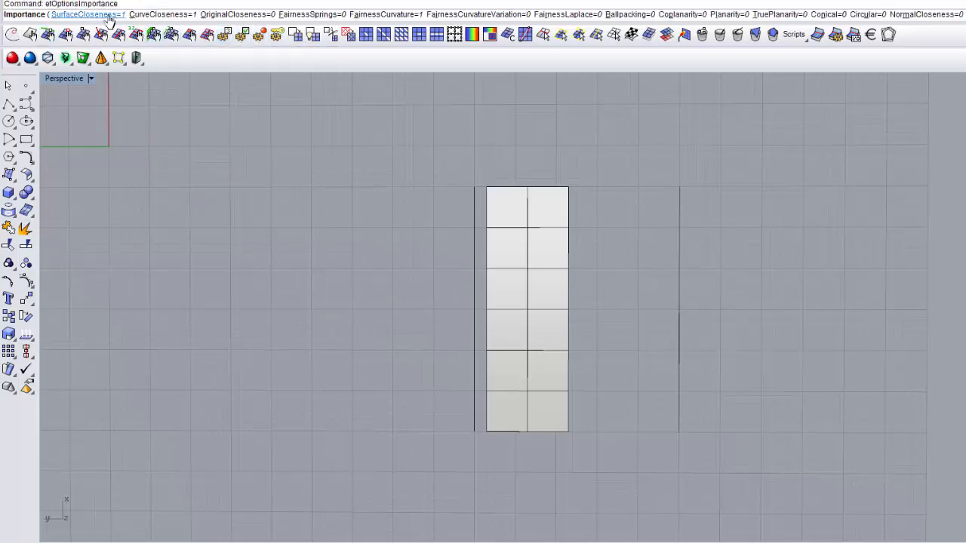
pyautogui.write('0')
pyautogui.press('Return')
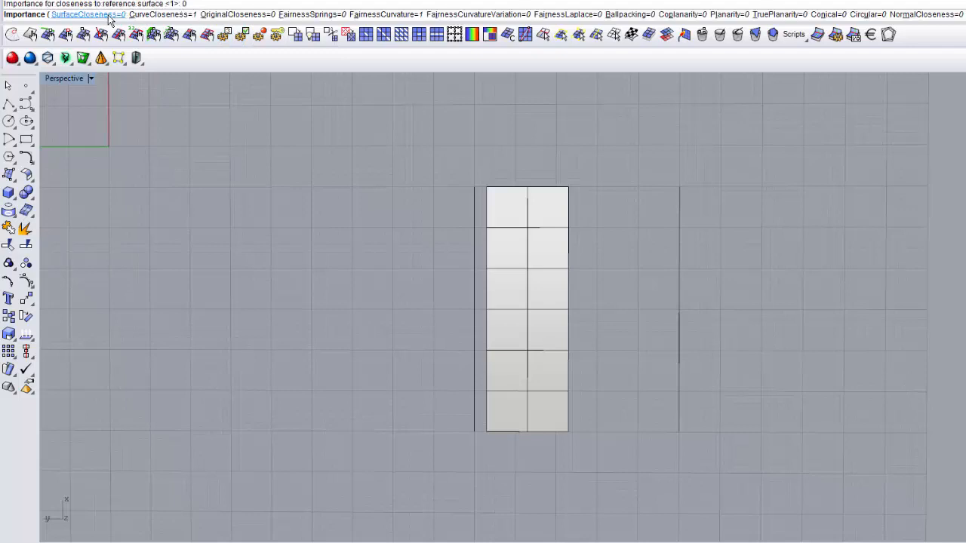
pyautogui.click(387, 15)
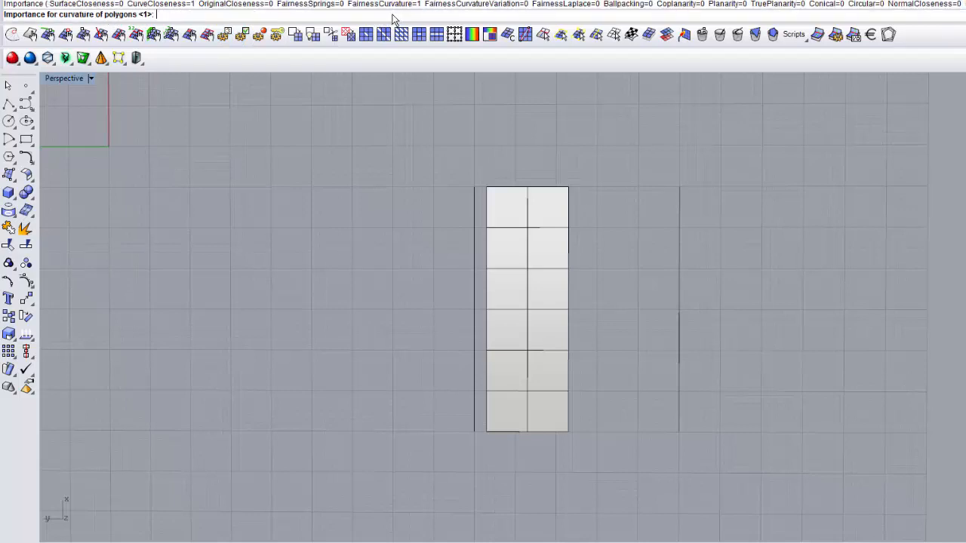
pyautogui.write('0')
pyautogui.press('Return')
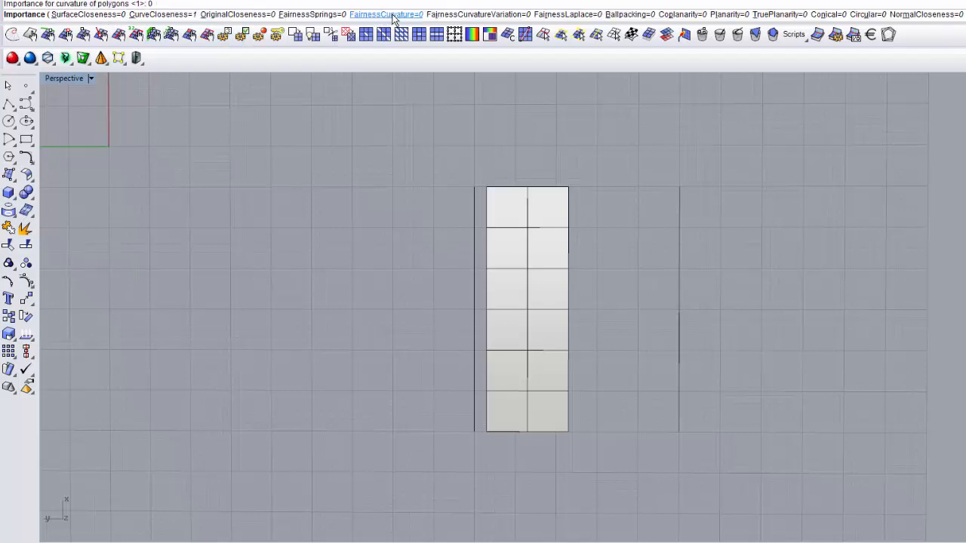
pyautogui.press('Return')
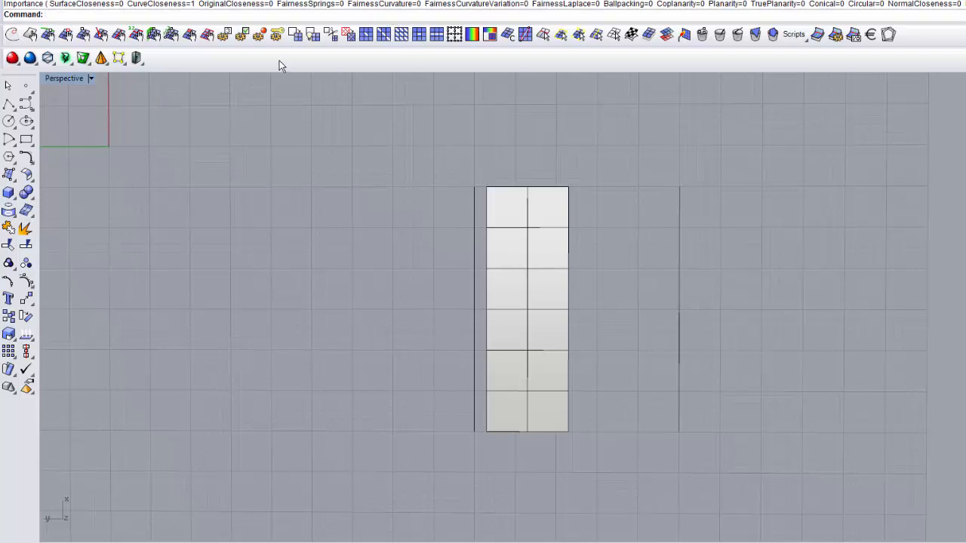
# Optimize the two-column mesh toward the reference lines and undo the result
pyautogui.click(12, 34)
pyautogui.click(476, 267)
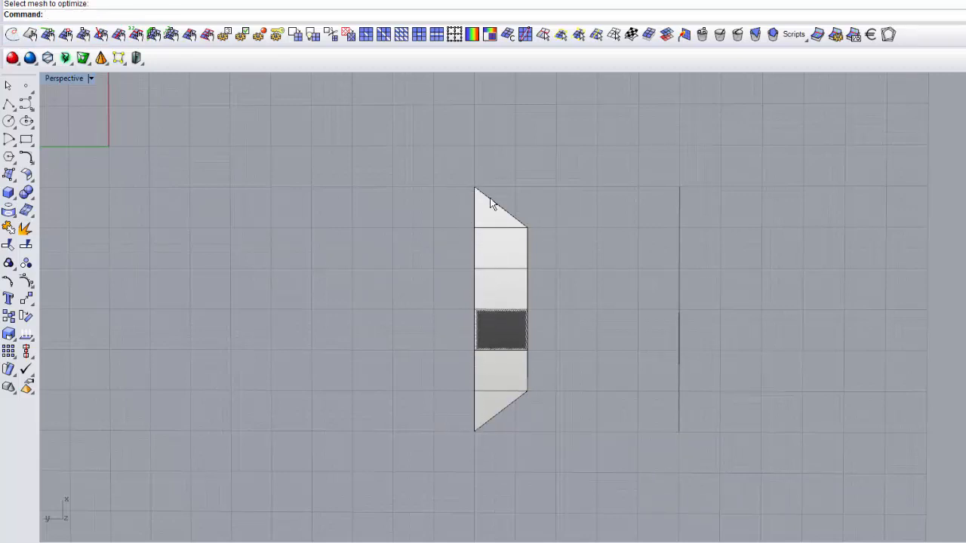
pyautogui.hotkey('ctrl', 'z')
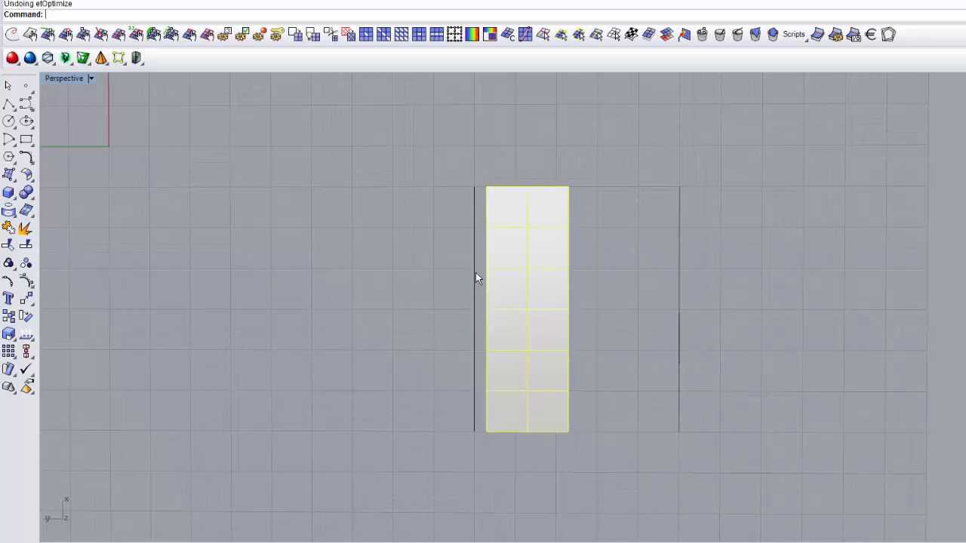
# Move the two-column mesh to roughly midway between the two reference lines and deselect it
pyautogui.click(595, 336)
pyautogui.moveTo(539, 316); pyautogui.dragTo(567, 309)
pyautogui.click(559, 172)
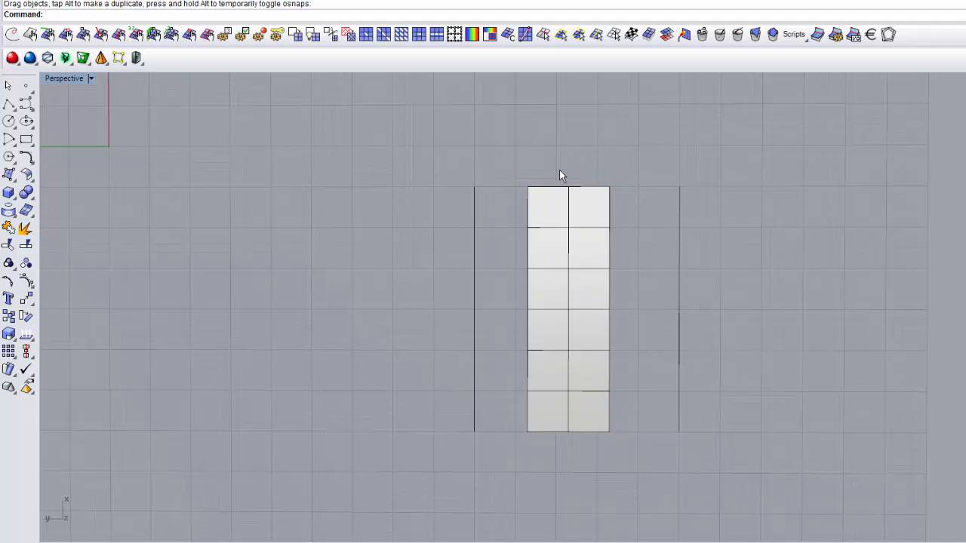
# Optimize the repositioned mesh toward both reference lines, check the distorted end faces, and undo the optimization
pyautogui.click(12, 35)
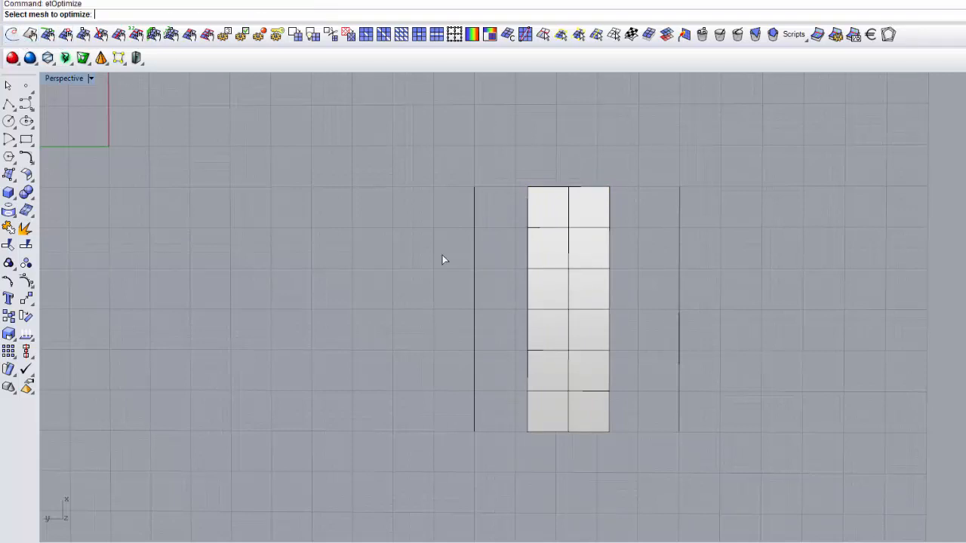
pyautogui.click(585, 322)
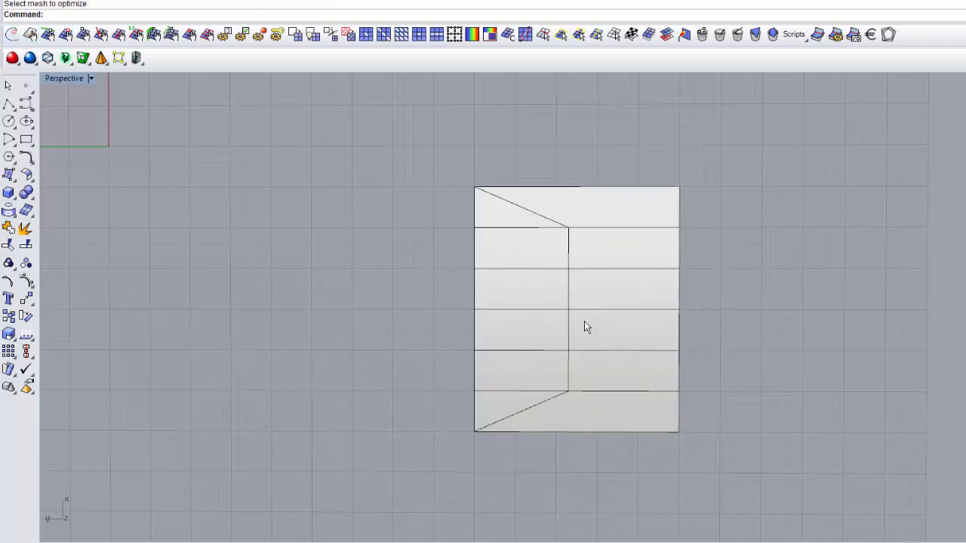
pyautogui.moveTo(716, 439); pyautogui.dragTo(736, 444, button='right')
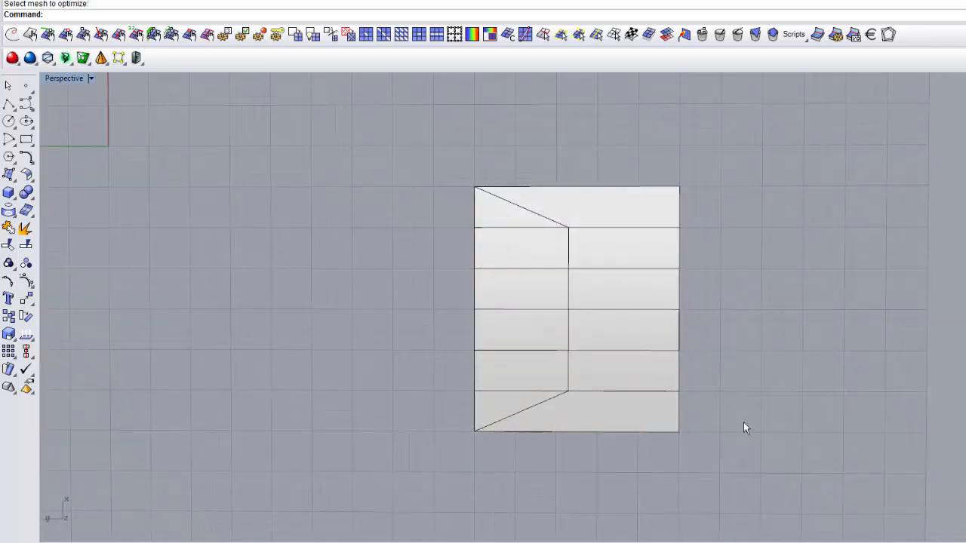
pyautogui.hotkey('ctrl', 'z')
pyautogui.press('Escape')
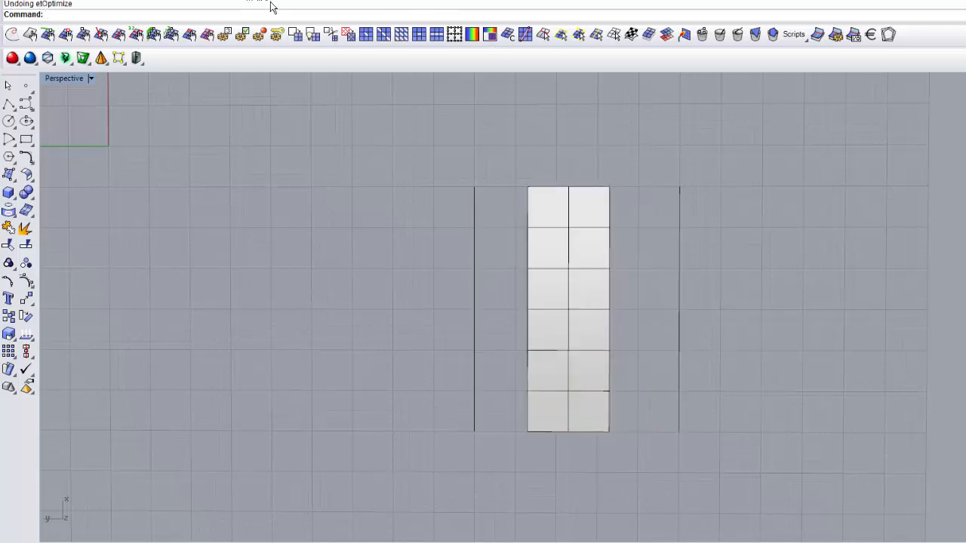
# Turn the DefaultBoundaryCloseness toggle off for optimizing the mesh between the two lines
pyautogui.click(242, 35)
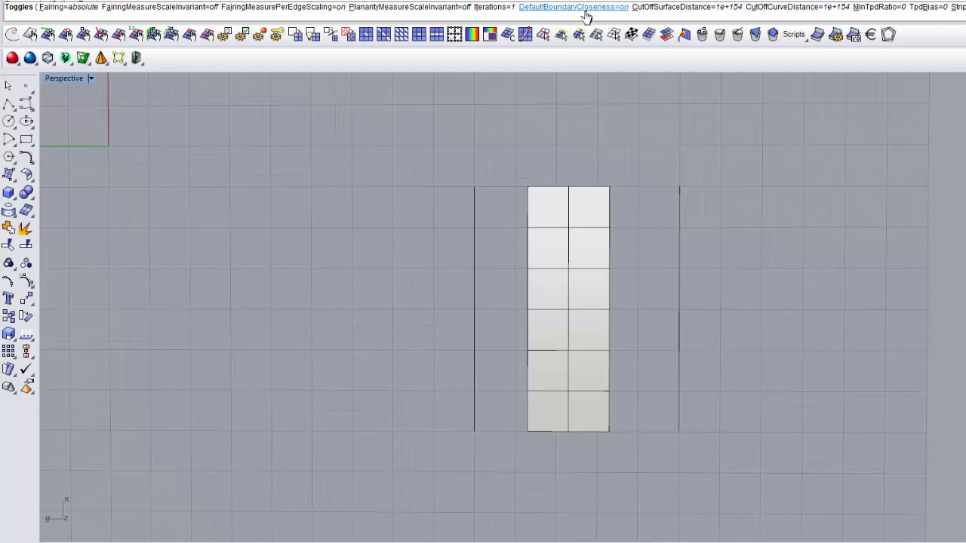
pyautogui.click(587, 15)
pyautogui.rightClick(698, 141)
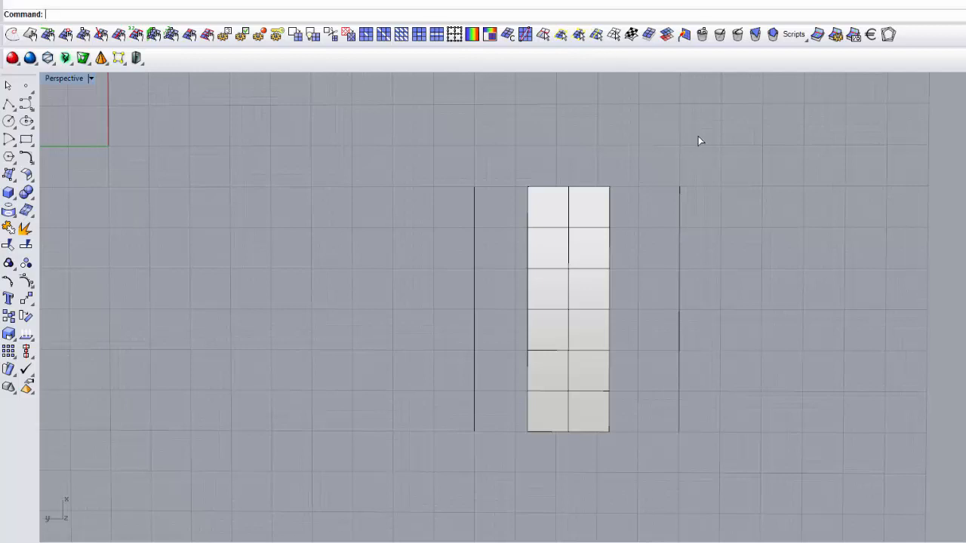
# Flag all vertices along both long outer edges of the two-column mesh as curve points
pyautogui.click(48, 35)
pyautogui.moveTo(639, 454); pyautogui.dragTo(597, 184)
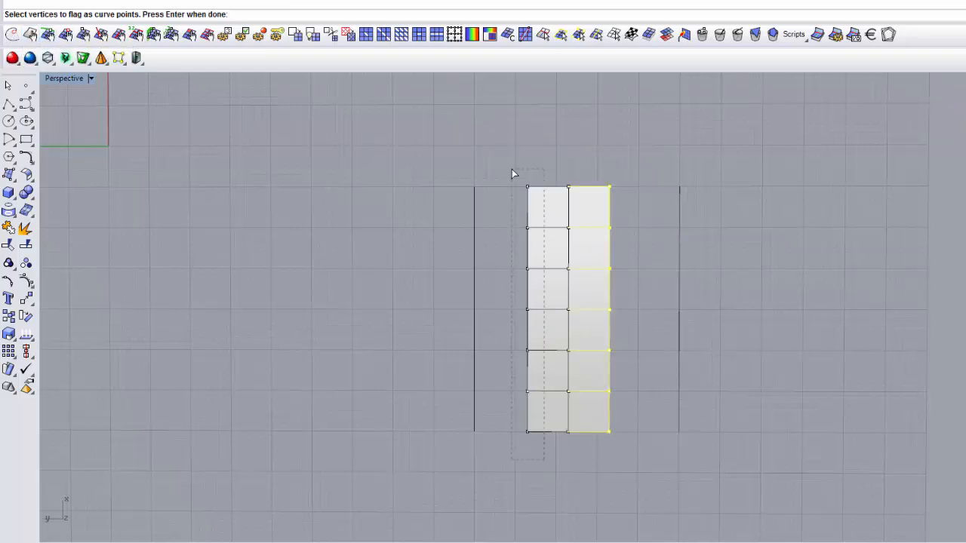
pyautogui.moveTo(511, 169); pyautogui.dragTo(512, 169)
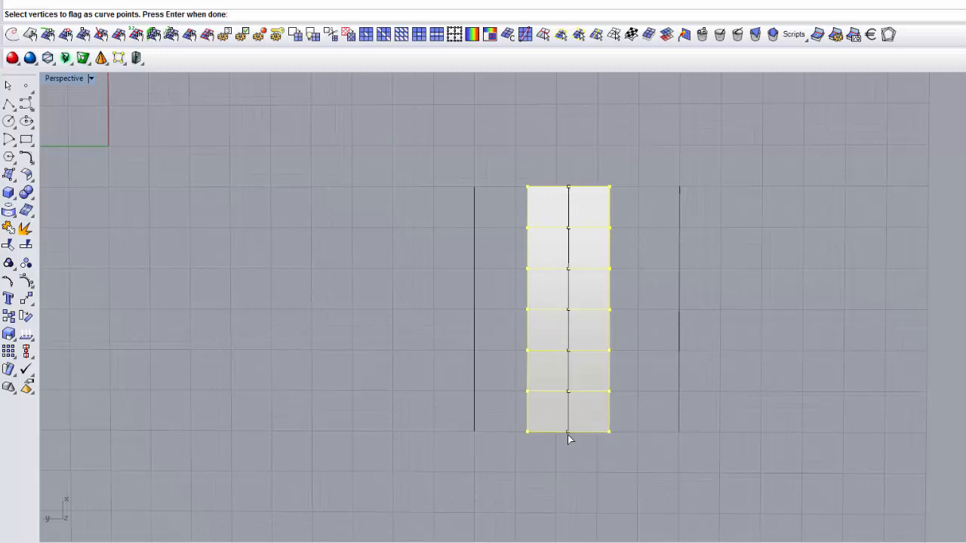
pyautogui.press('Return')
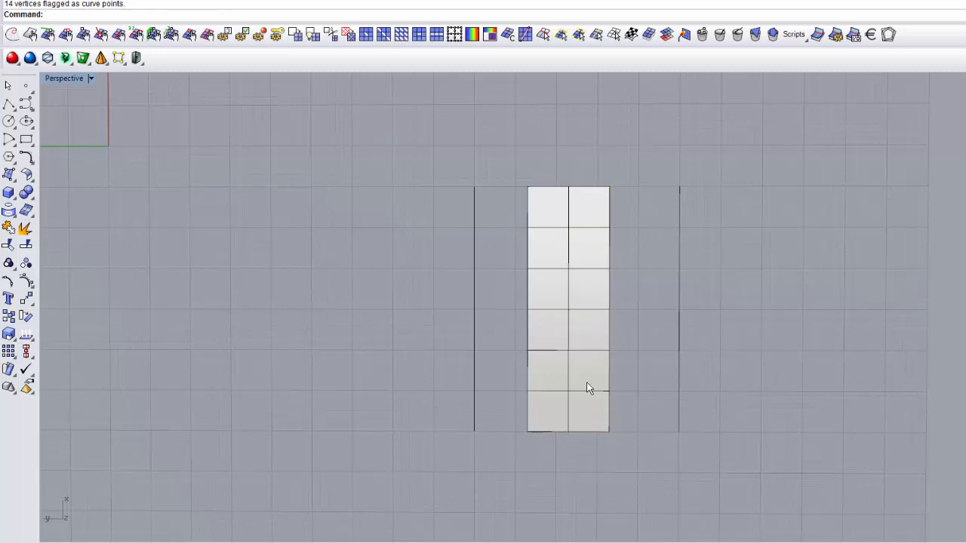
# Optimize the two-column mesh toward the two reference lines with its long edges flagged as curve points
pyautogui.click(12, 34)
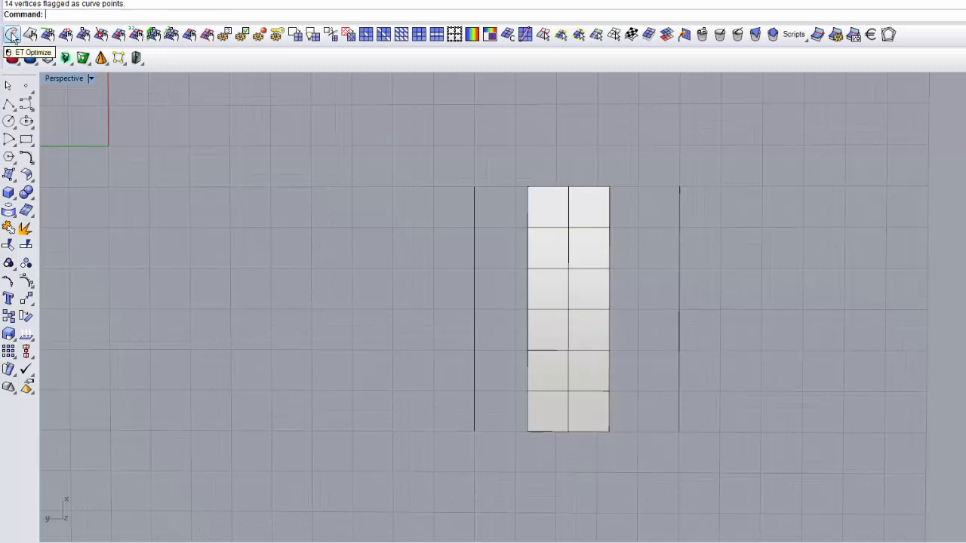
pyautogui.click(575, 285)
pyautogui.moveTo(588, 480)
pyautogui.mouseDown(button='right')
pyautogui.moveTo(507, 245)
pyautogui.moveTo(588, 468)
pyautogui.mouseUp(button='right')
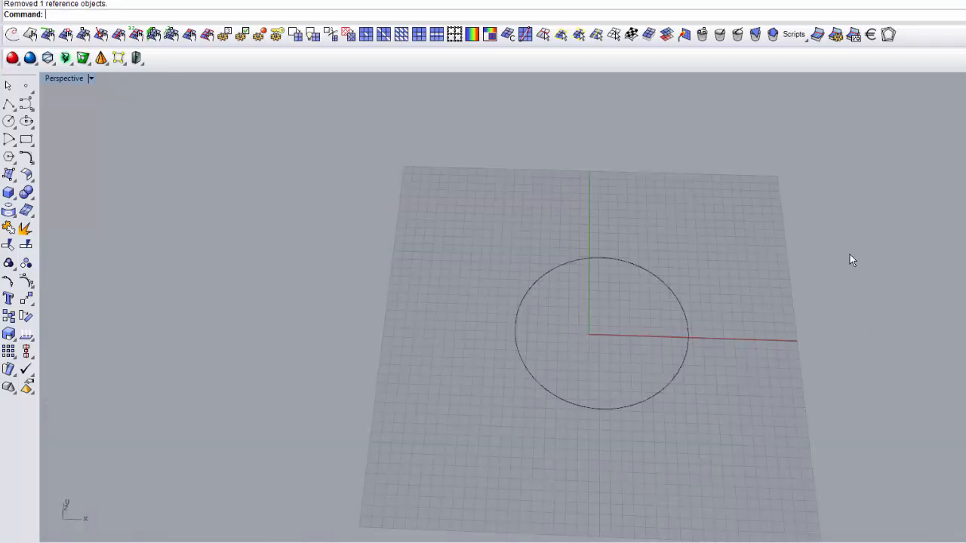
# Create a single four-sided mesh face, roughly square and centred inside the circle
pyautogui.moveTo(818, 283); pyautogui.dragTo(563, 258, button='right')
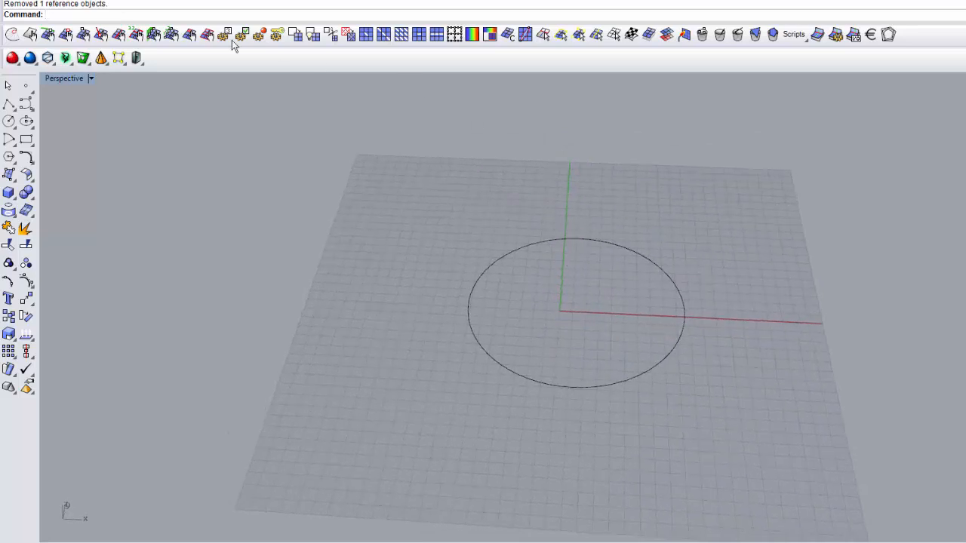
pyautogui.click(166, 0)
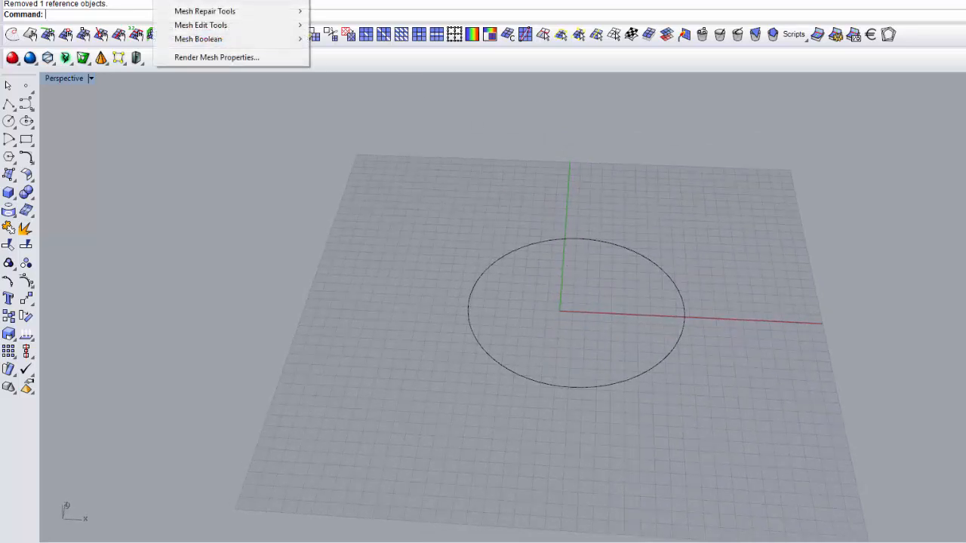
pyautogui.moveTo(219, 0)
pyautogui.click(344, 0)
pyautogui.moveTo(554, 247); pyautogui.dragTo(565, 304, button='right')
pyautogui.click(529, 262)
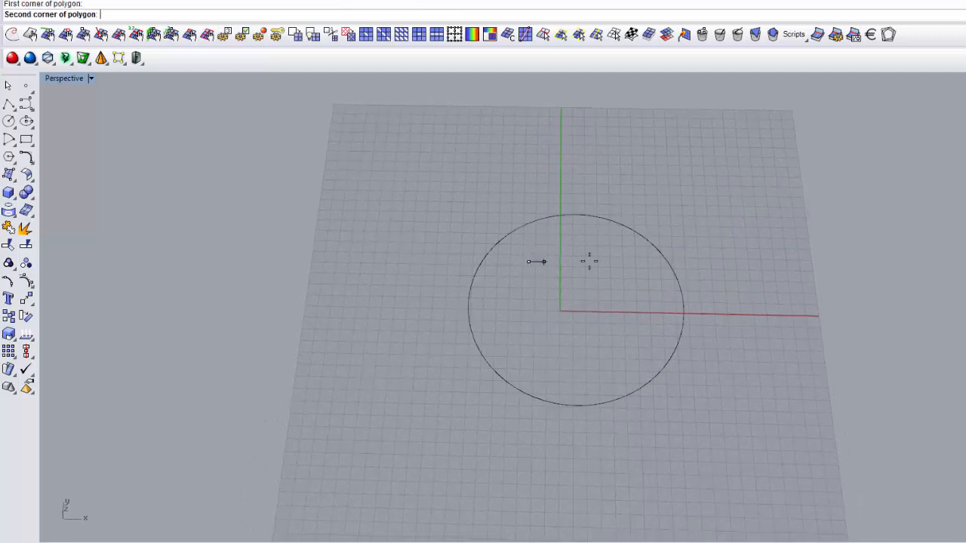
pyautogui.click(629, 262)
pyautogui.click(628, 359)
pyautogui.click(526, 360)
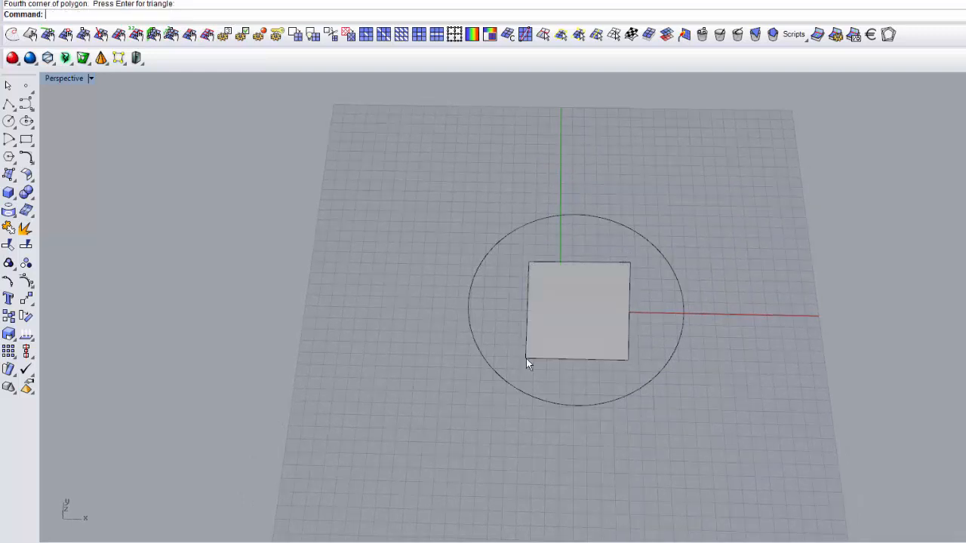
# Subdivide the square face repeatedly with the CatmullClark rule into a fine quad grid, then delete the leftover original face
pyautogui.click(575, 317)
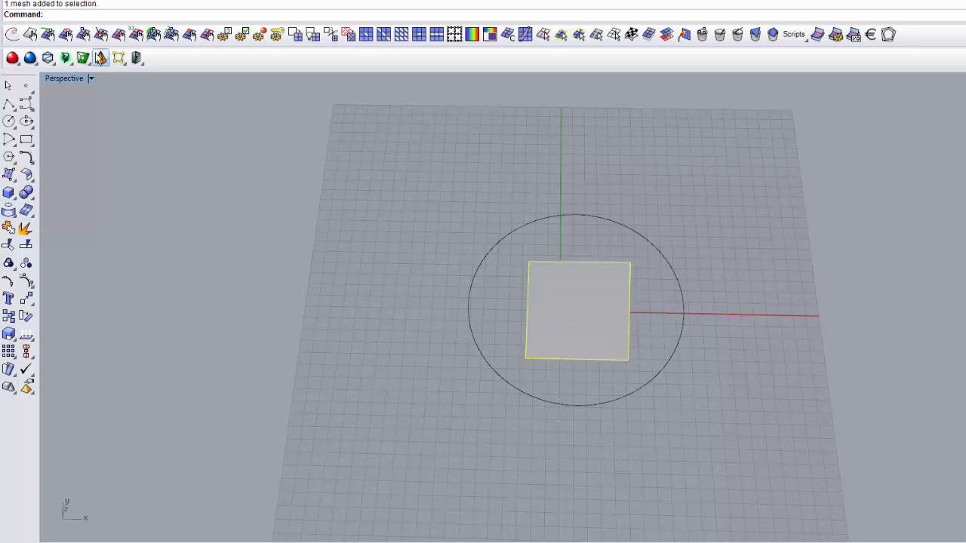
pyautogui.click(296, 38)
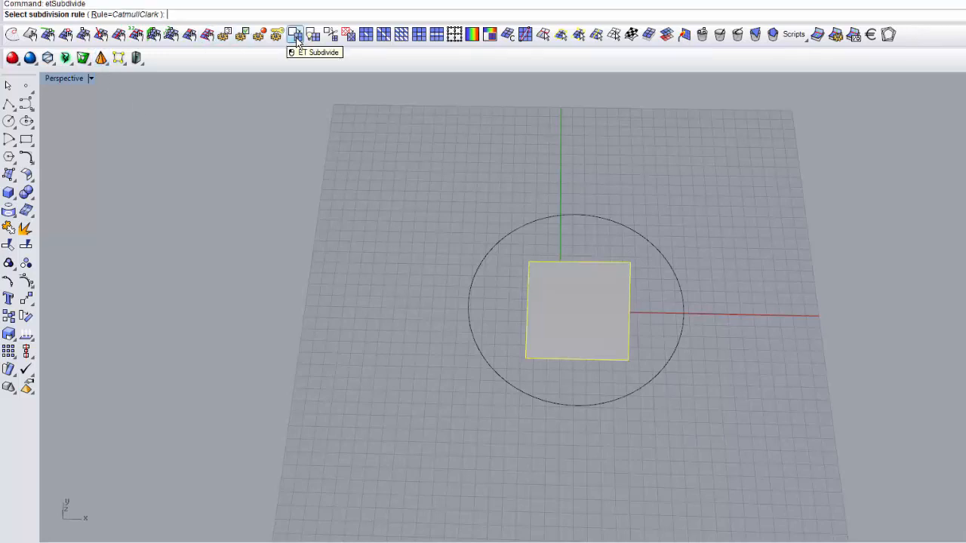
pyautogui.press('Return')
pyautogui.press('Return')
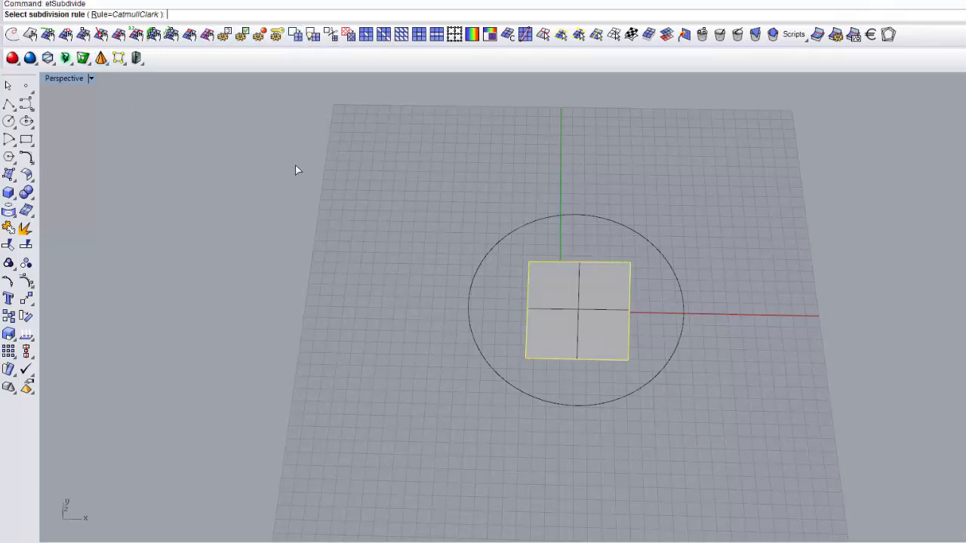
pyautogui.press('Return')
pyautogui.press('Return')
pyautogui.press('Return')
pyautogui.press('Return')
pyautogui.press('Return')
pyautogui.press('Return')
pyautogui.press('Return')
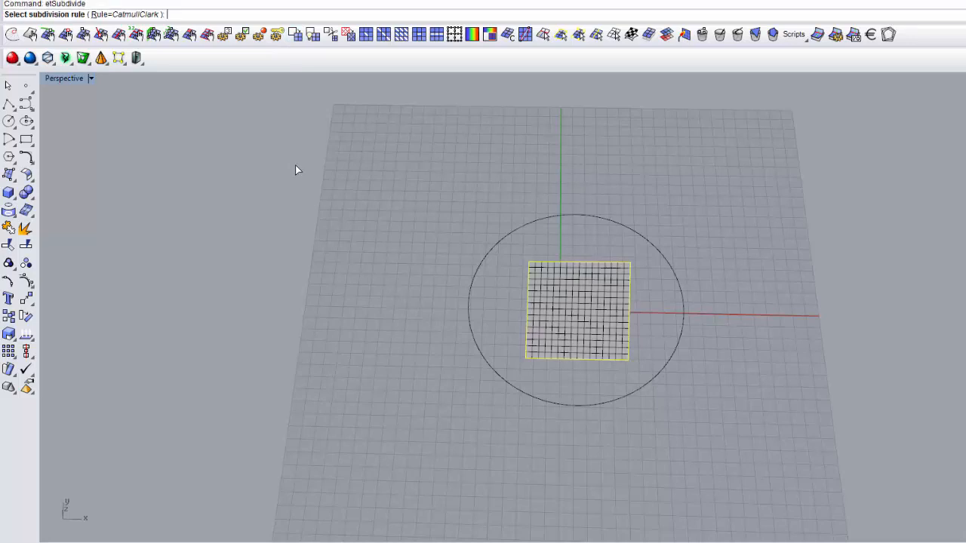
pyautogui.press('Delete')
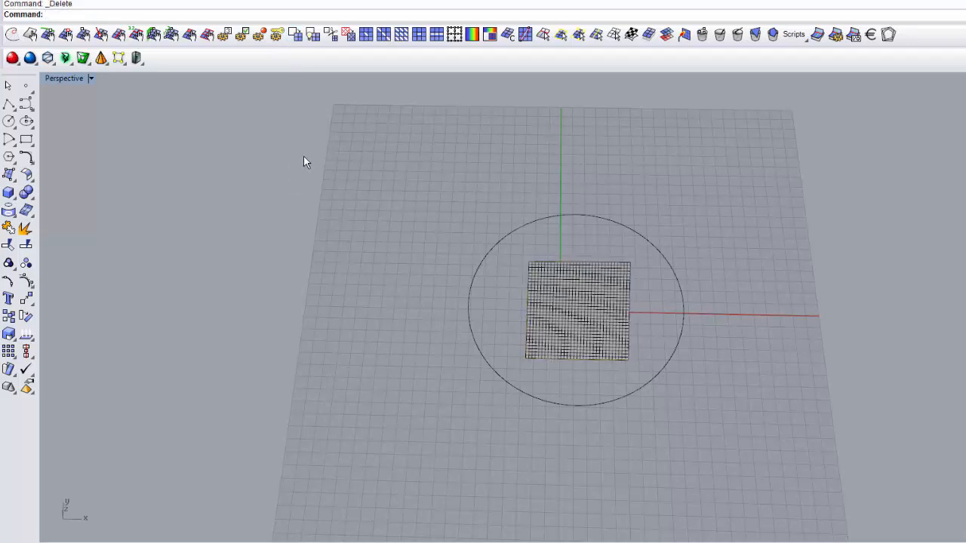
# Set the circle around the subdivided mesh as a reference object
pyautogui.write('etSetReference')
pyautogui.press('Return')
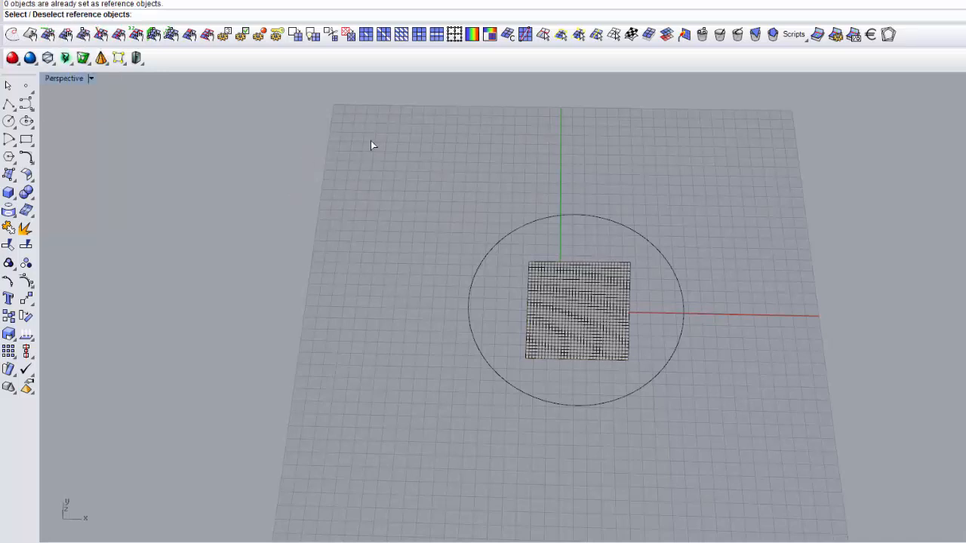
pyautogui.click(582, 217)
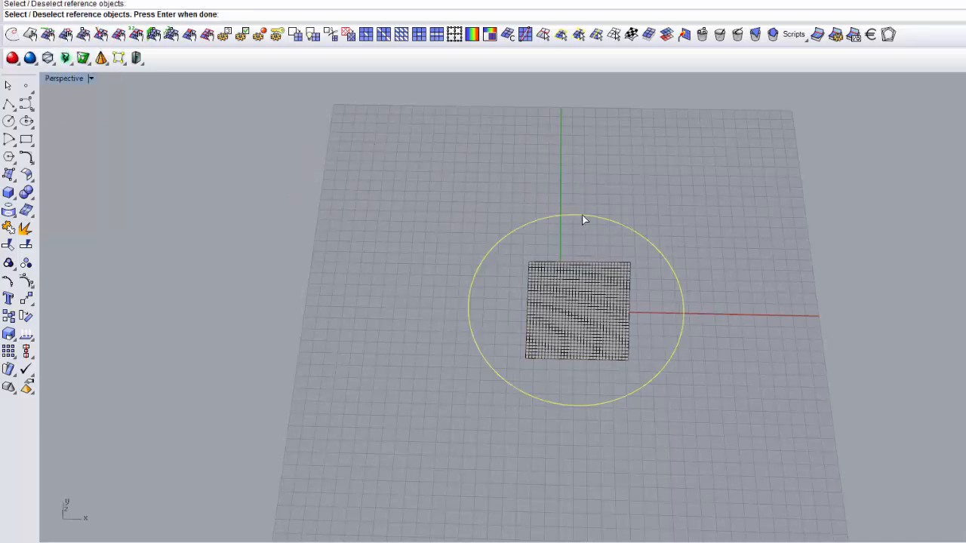
pyautogui.press('Return')
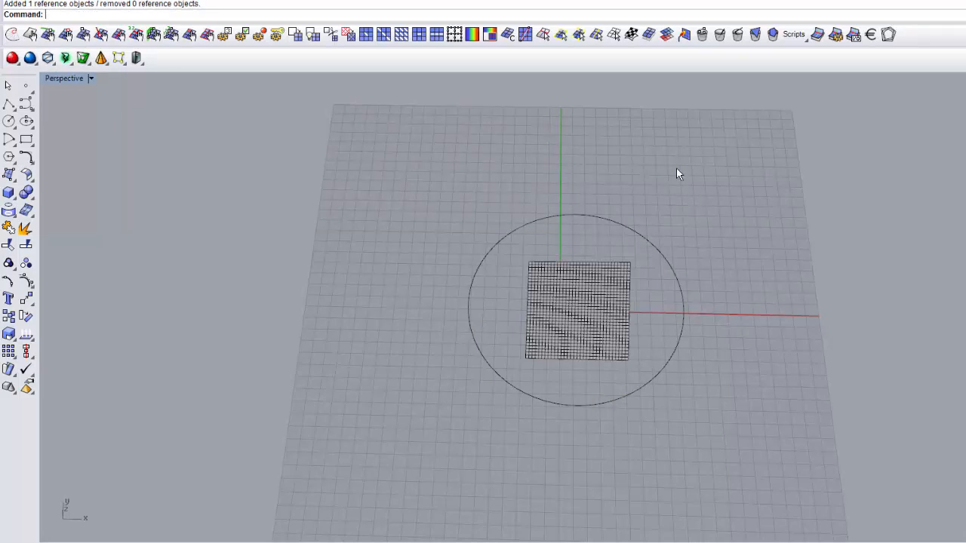
# Turn the DefaultBoundaryCloseness toggle on in the optimization options
pyautogui.click(241, 35)
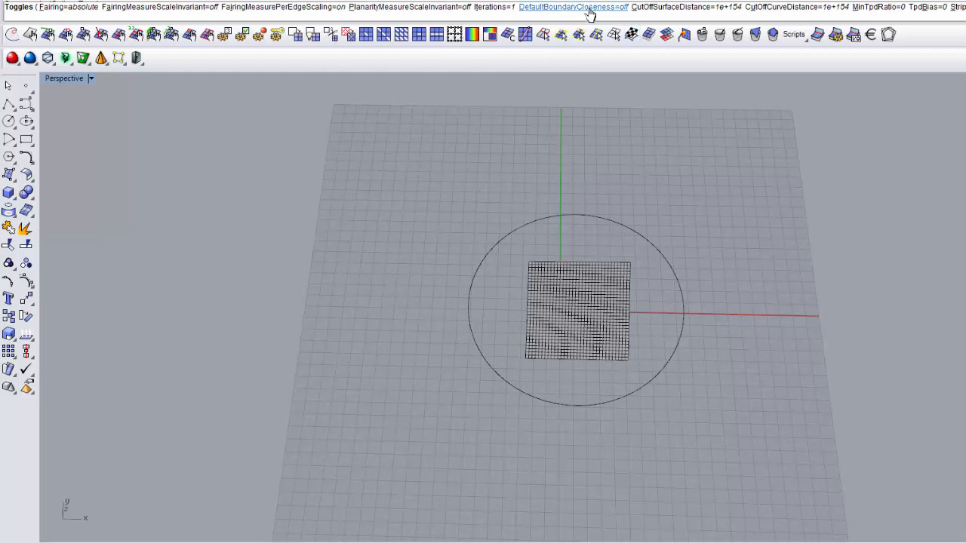
pyautogui.click(578, 8)
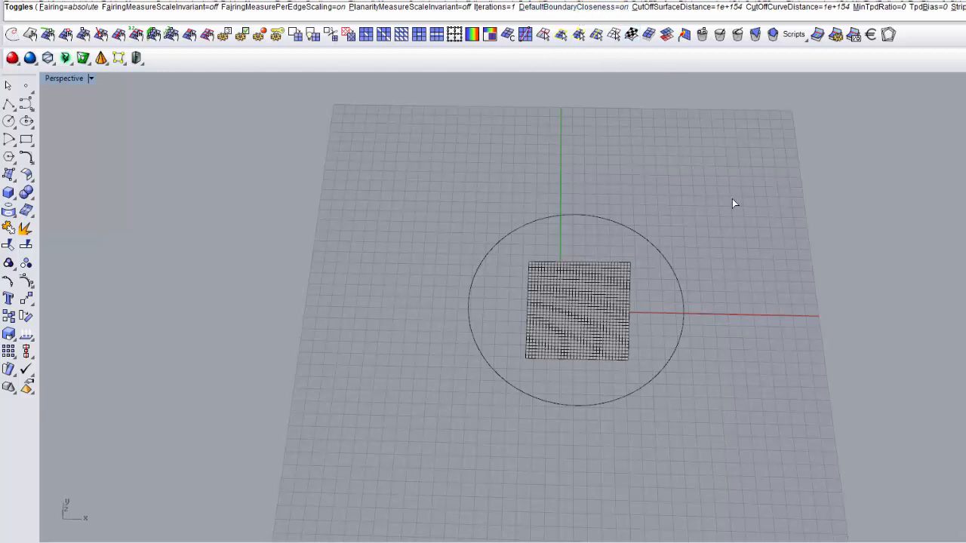
pyautogui.press('Return')
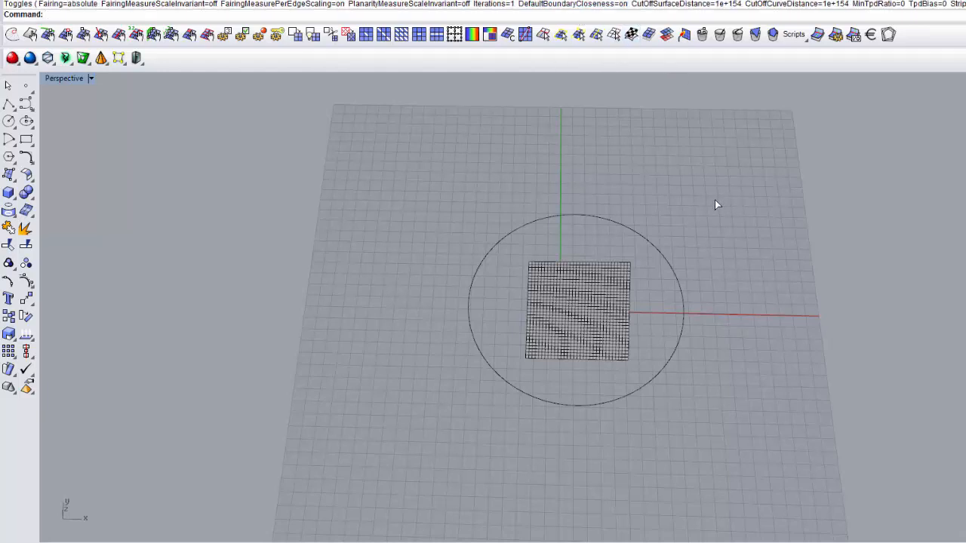
# Optimize the square grid mesh toward the reference circle and inspect its stretched boundary faces
pyautogui.click(12, 36)
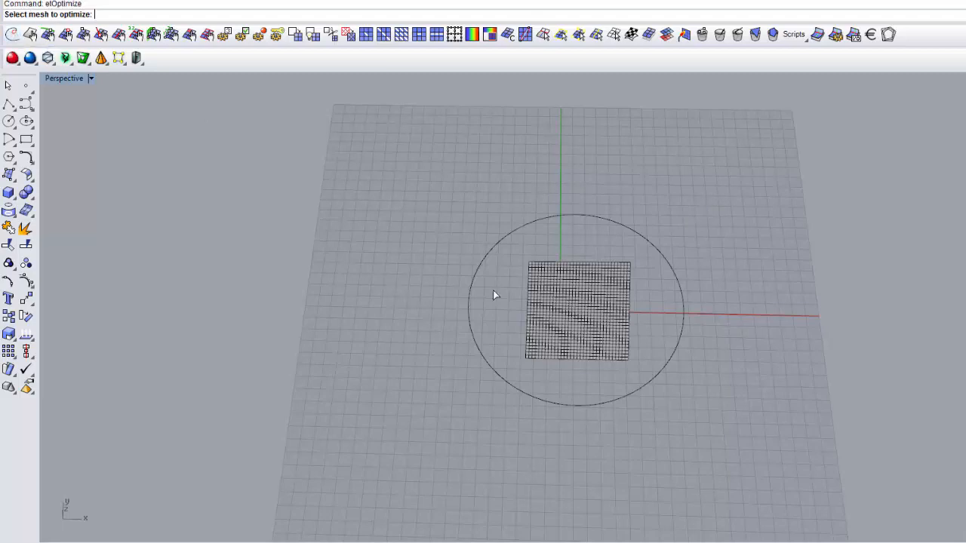
pyautogui.click(568, 301)
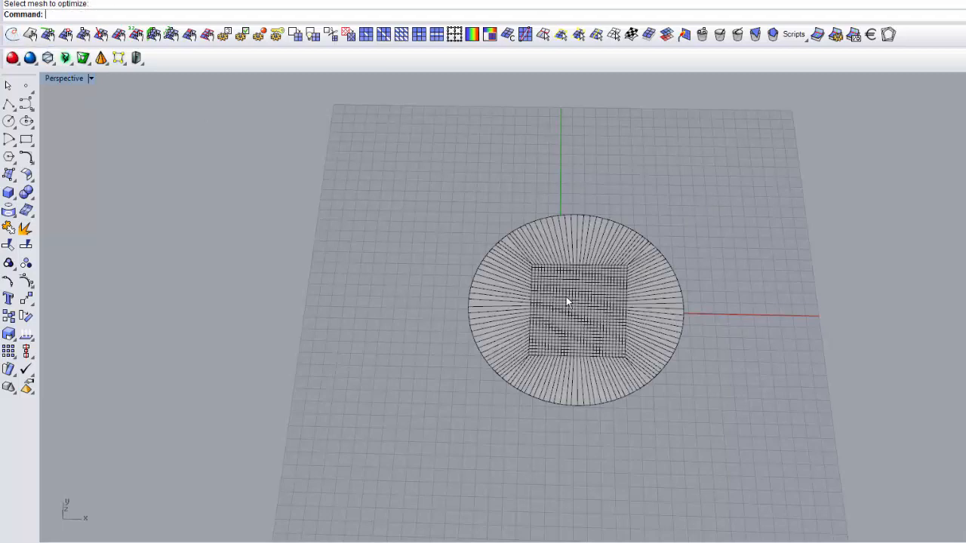
pyautogui.moveTo(567, 297); pyautogui.dragTo(571, 349, button='right')
pyautogui.scroll(4, 573, 317)
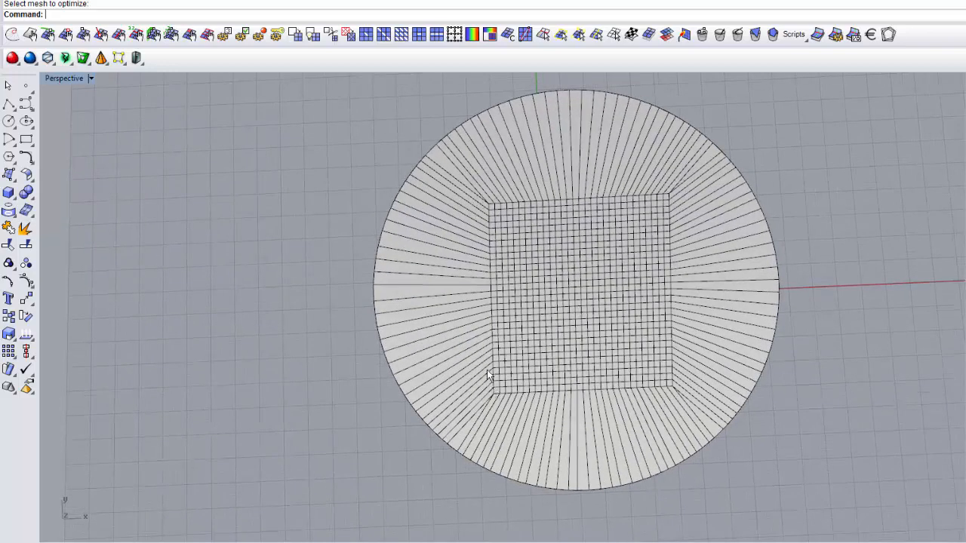
pyautogui.moveTo(489, 373); pyautogui.dragTo(500, 226, button='right')
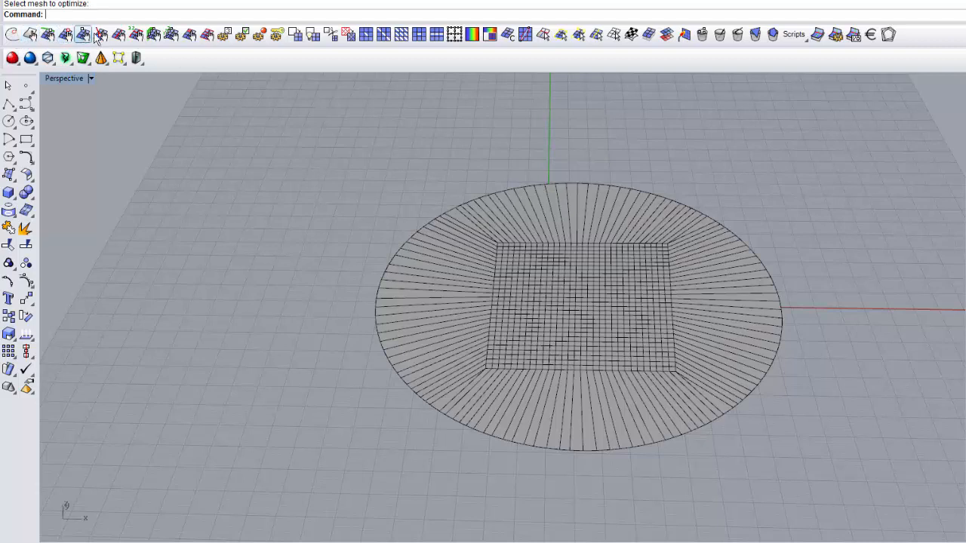
# Set the FairnessLaplace importance to 1 in the optimization settings
pyautogui.click(243, 34)
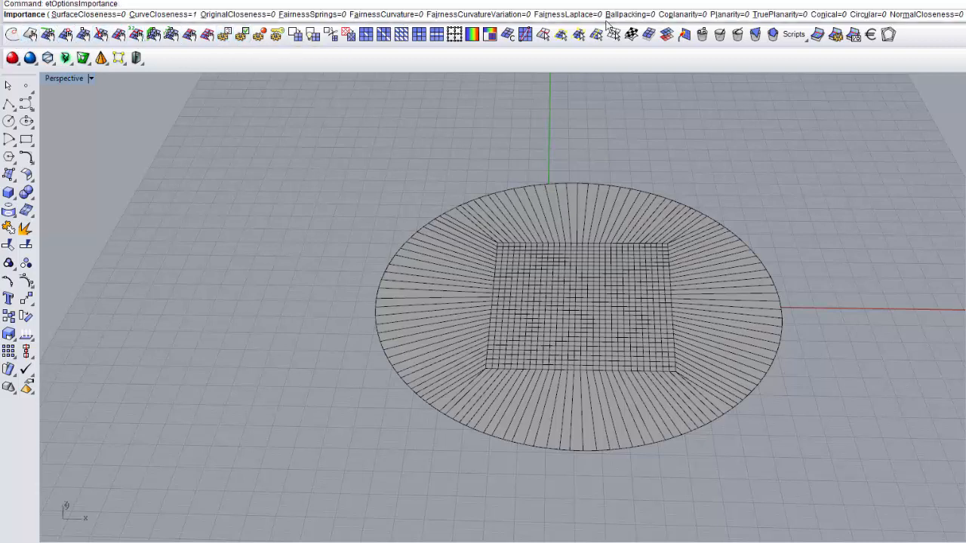
pyautogui.click(559, 15)
pyautogui.write('1')
pyautogui.press('Return')
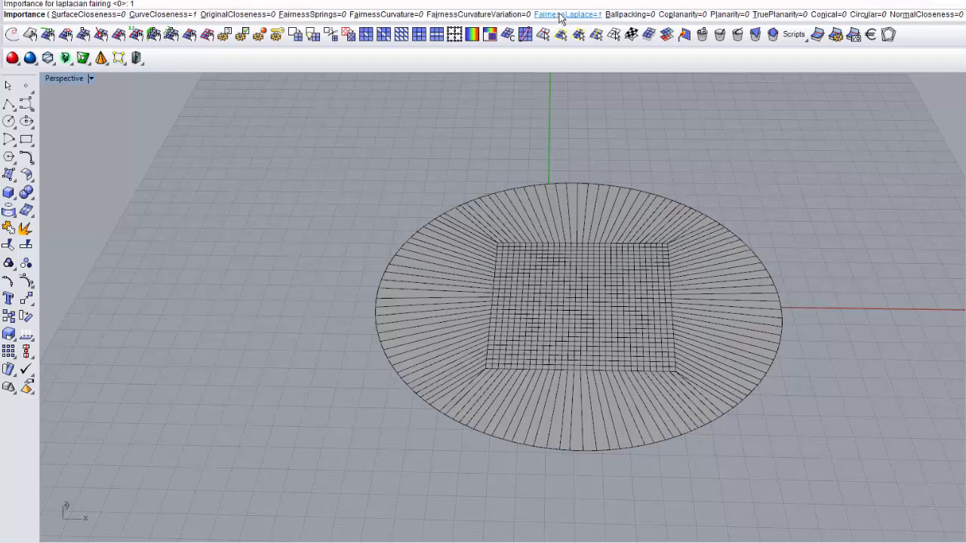
pyautogui.press('Return')
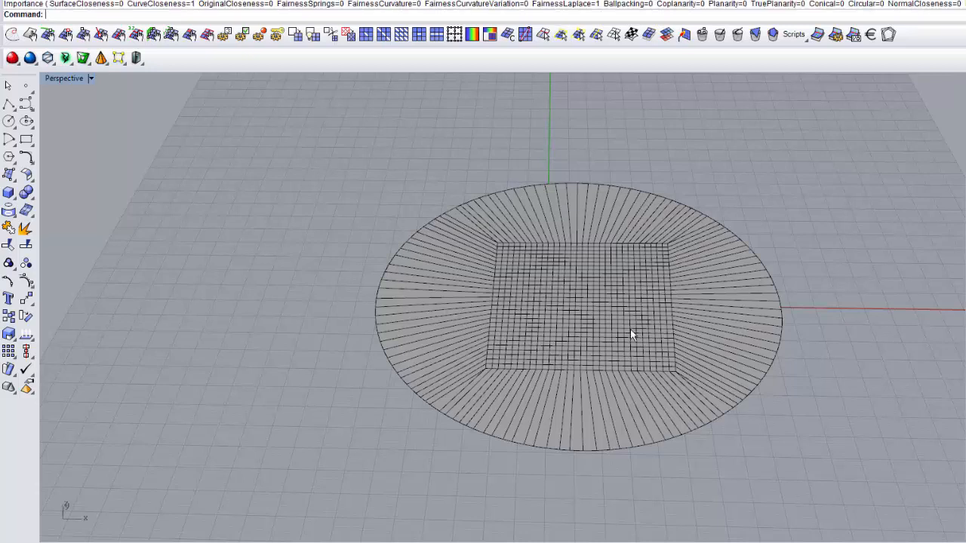
# Optimize the circular mesh several times with Laplacian fairness to even out its faces, and deselect it
pyautogui.click(47, 58)
pyautogui.click(503, 320)
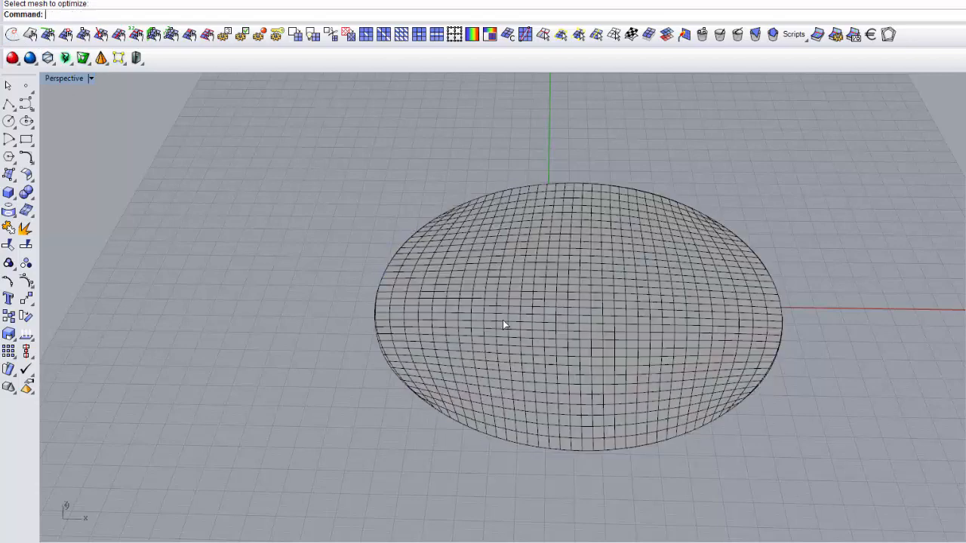
pyautogui.moveTo(514, 333); pyautogui.dragTo(520, 328, button='right')
pyautogui.click(520, 328)
pyautogui.rightClick(520, 329)
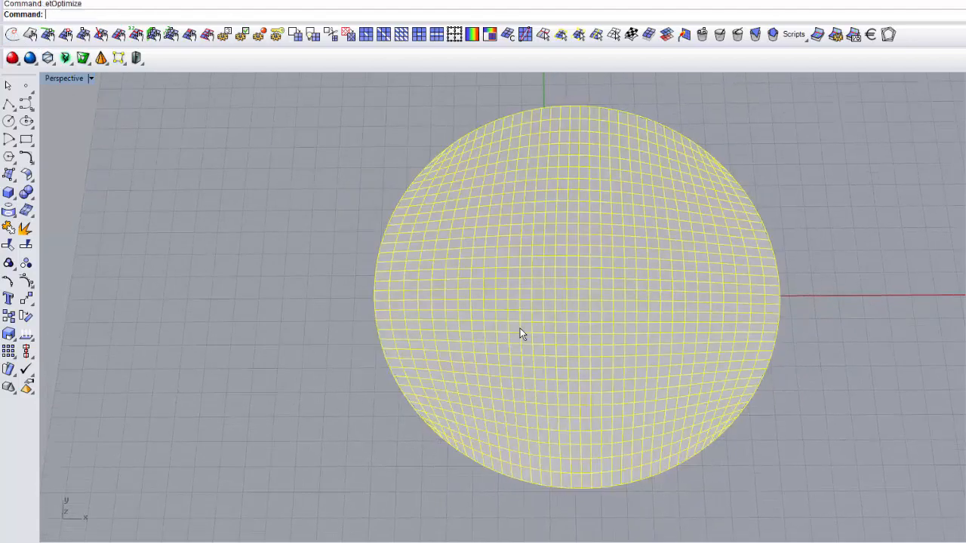
pyautogui.rightClick(520, 328)
pyautogui.rightClick(519, 328)
pyautogui.rightClick(520, 328)
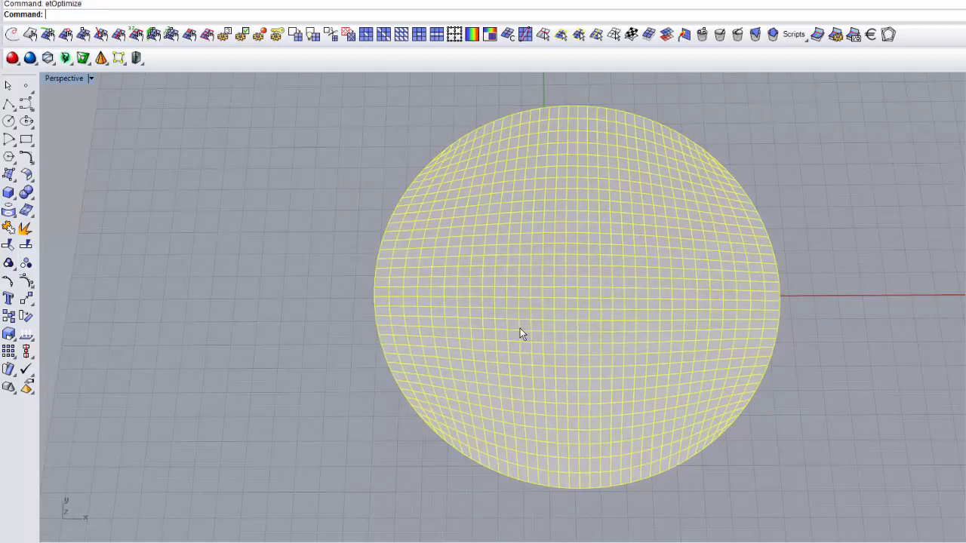
pyautogui.moveTo(519, 328); pyautogui.dragTo(374, 382, button='right')
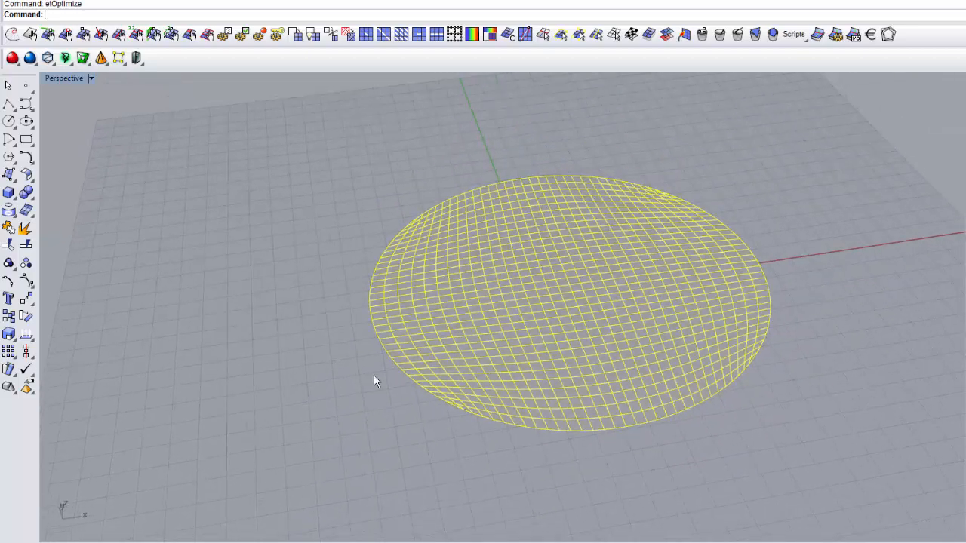
pyautogui.click(337, 402)
# Add the wavy curve above the circular mesh to the reference objects, keeping the circle as a reference
pyautogui.moveTo(550, 371)
pyautogui.mouseDown(button='right')
pyautogui.moveTo(633, 276)
pyautogui.moveTo(626, 280)
pyautogui.moveTo(702, 287)
pyautogui.mouseUp(button='right')
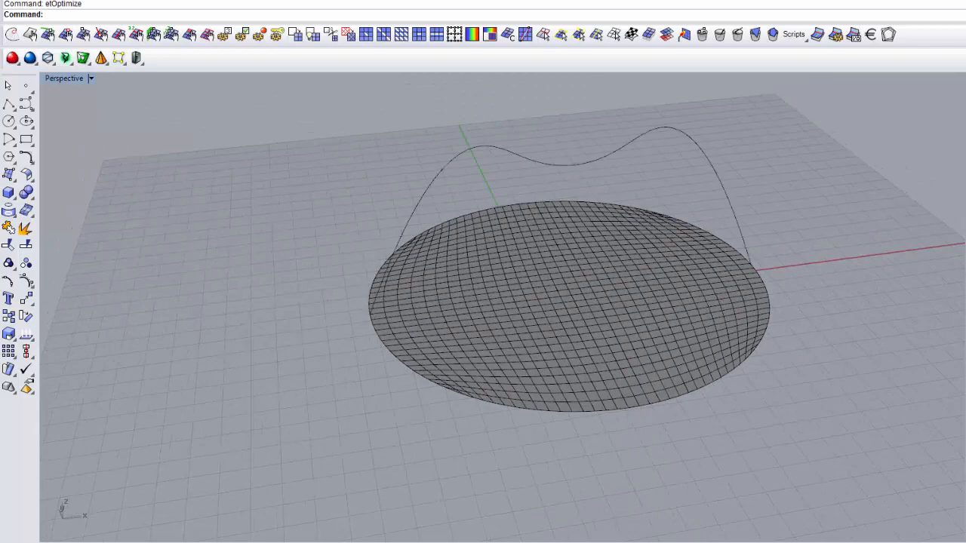
pyautogui.moveTo(698, 415); pyautogui.dragTo(780, 415, button='right')
pyautogui.moveTo(512, 404); pyautogui.dragTo(510, 468, button='right')
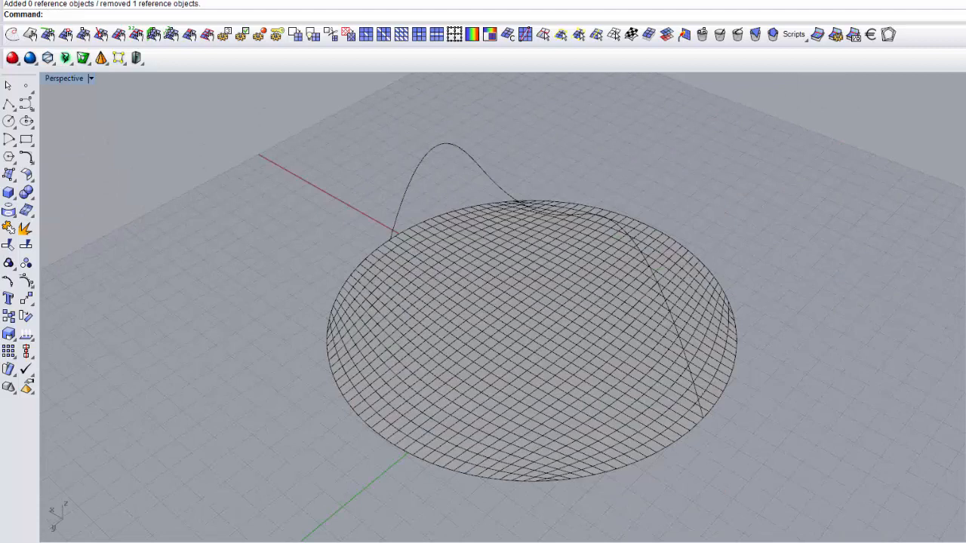
pyautogui.click(32, 38)
pyautogui.click(414, 177)
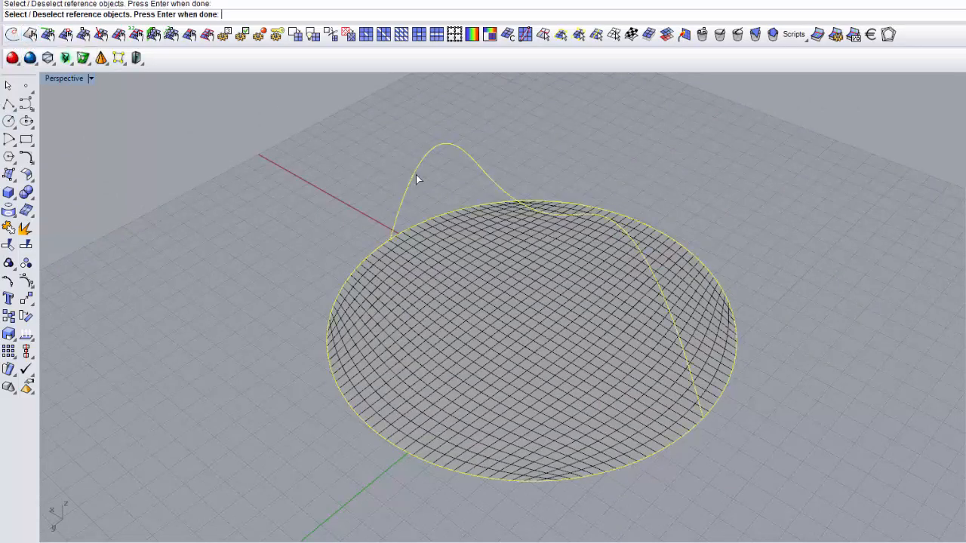
pyautogui.moveTo(416, 178); pyautogui.dragTo(263, 252, button='right')
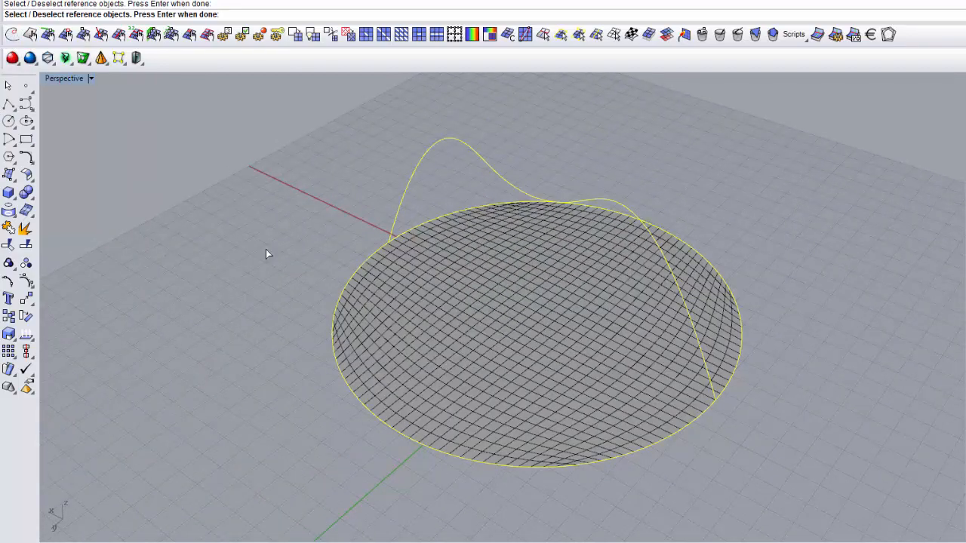
pyautogui.press('Return')
# Flag the central row of mesh vertices beneath the wavy curve as curve points, from one boundary edge to the opposite one
pyautogui.moveTo(669, 367); pyautogui.dragTo(527, 318, button='right')
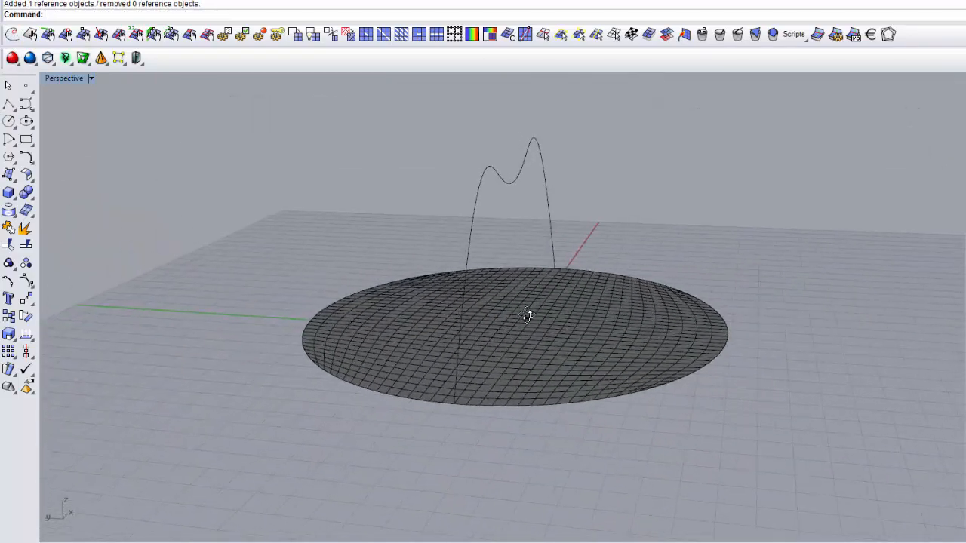
pyautogui.click(47, 34)
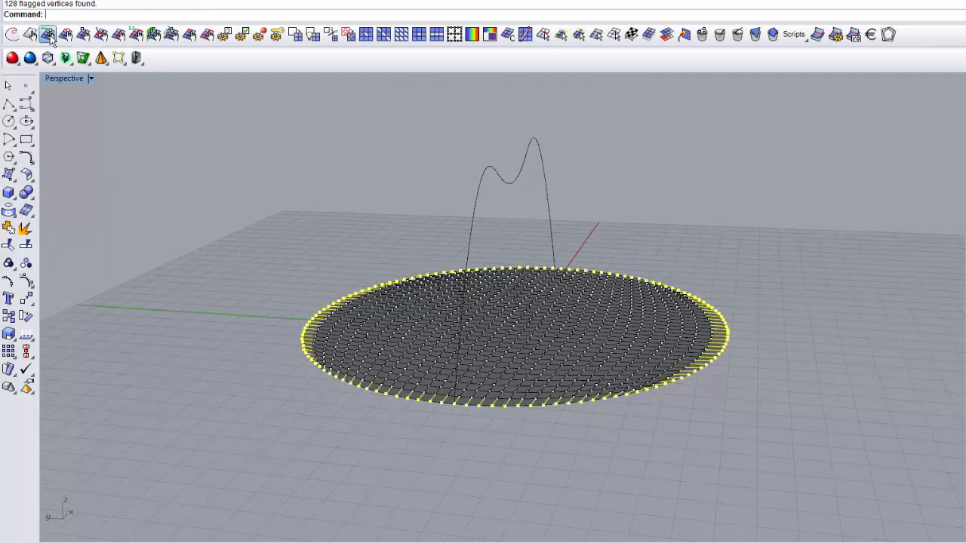
pyautogui.moveTo(478, 223); pyautogui.dragTo(491, 281, button='right')
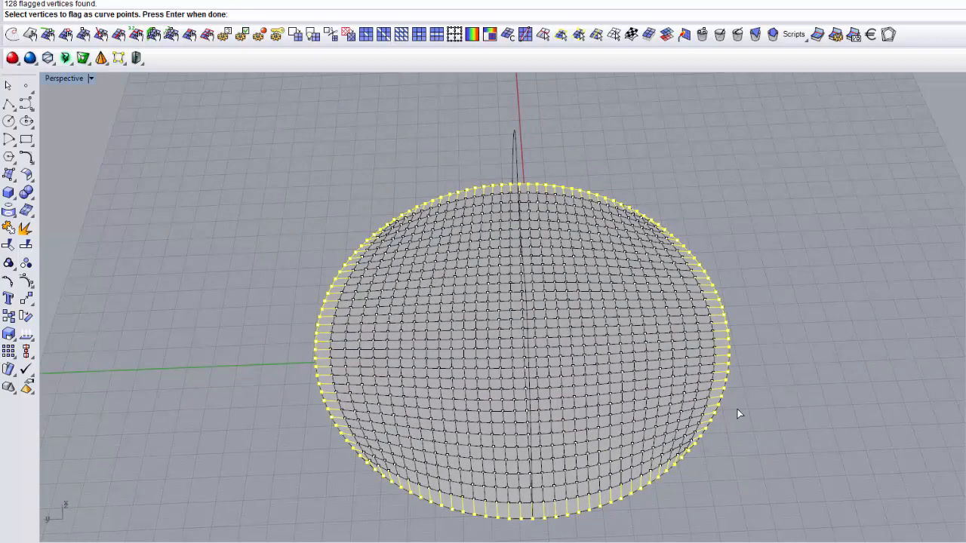
pyautogui.moveTo(536, 465)
pyautogui.mouseDown(button='right')
pyautogui.moveTo(534, 392)
pyautogui.moveTo(544, 448)
pyautogui.mouseUp(button='right')
pyautogui.scroll(5, 535, 451)
pyautogui.click(551, 462)
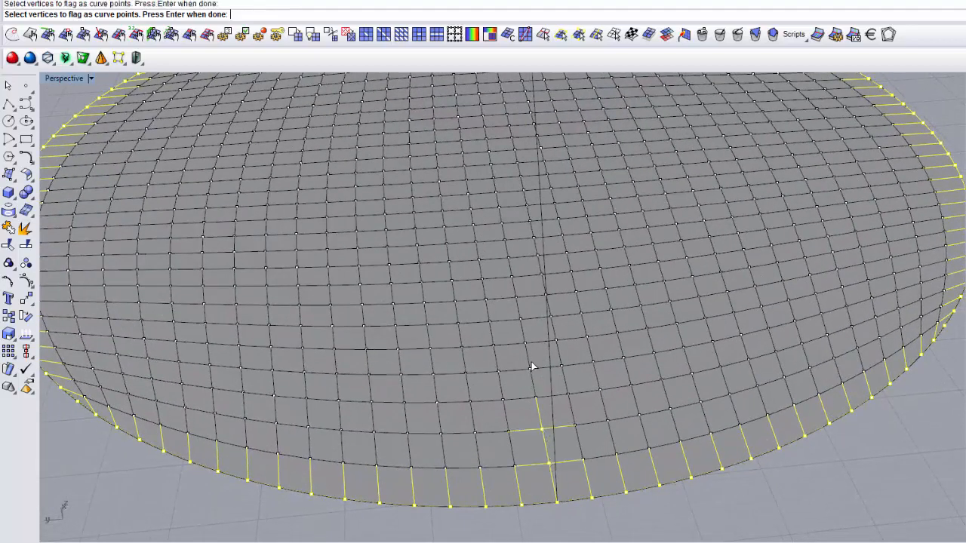
pyautogui.click(541, 399)
pyautogui.moveTo(541, 399); pyautogui.dragTo(516, 398, button='right')
pyautogui.click(518, 151)
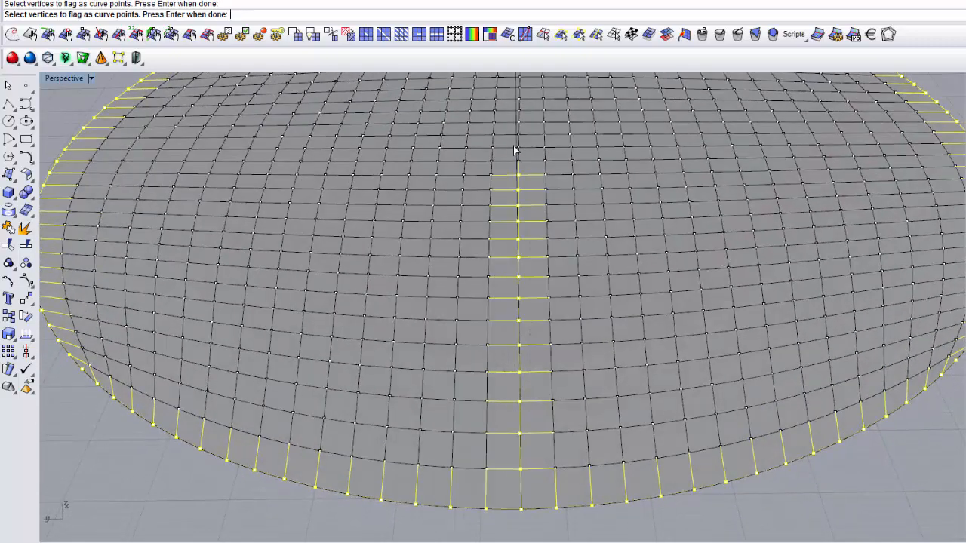
pyautogui.moveTo(518, 151); pyautogui.dragTo(531, 370, button='right')
pyautogui.click(526, 208)
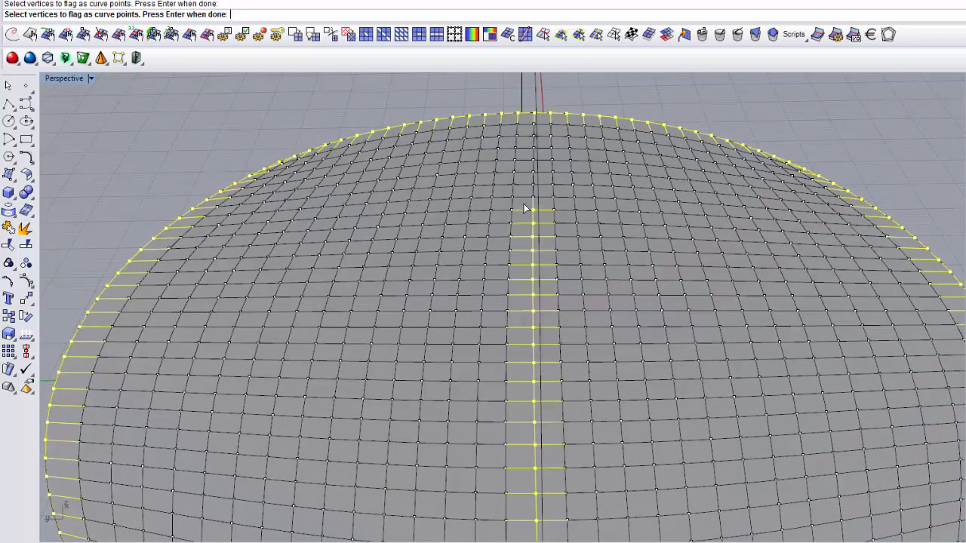
pyautogui.moveTo(526, 208); pyautogui.dragTo(550, 291, button='right')
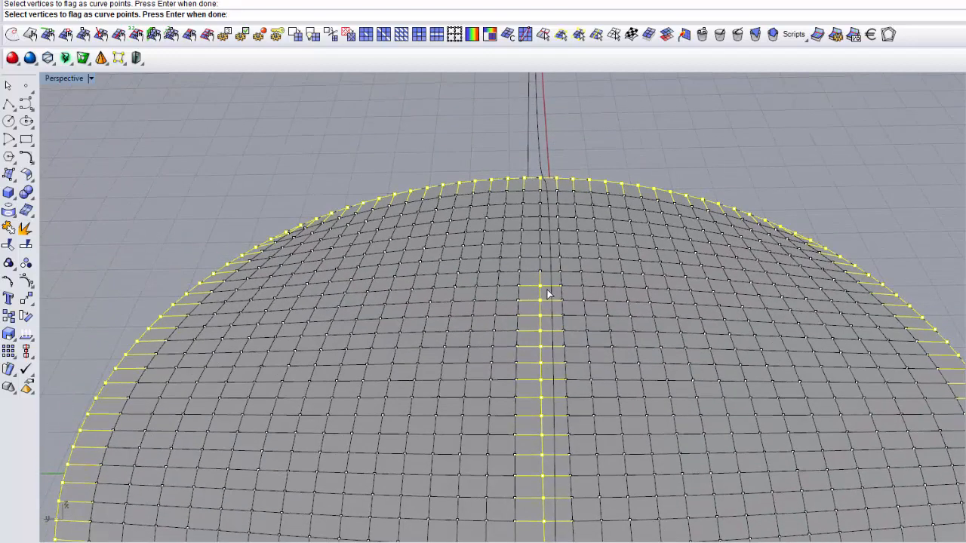
pyautogui.click(539, 184)
pyautogui.scroll(-10, 534, 247)
pyautogui.moveTo(537, 243); pyautogui.dragTo(625, 258, button='right')
pyautogui.press('Return')
# Review the optimization importance values and optimize the circular mesh toward the circle and the wavy curve
pyautogui.moveTo(684, 280); pyautogui.dragTo(722, 319, button='right')
pyautogui.scroll(3, 672, 324)
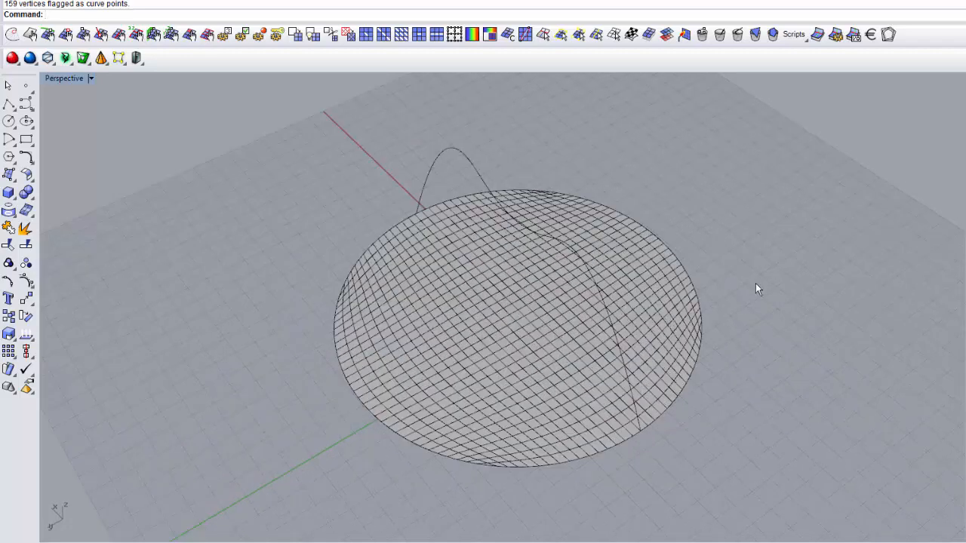
pyautogui.click(224, 34)
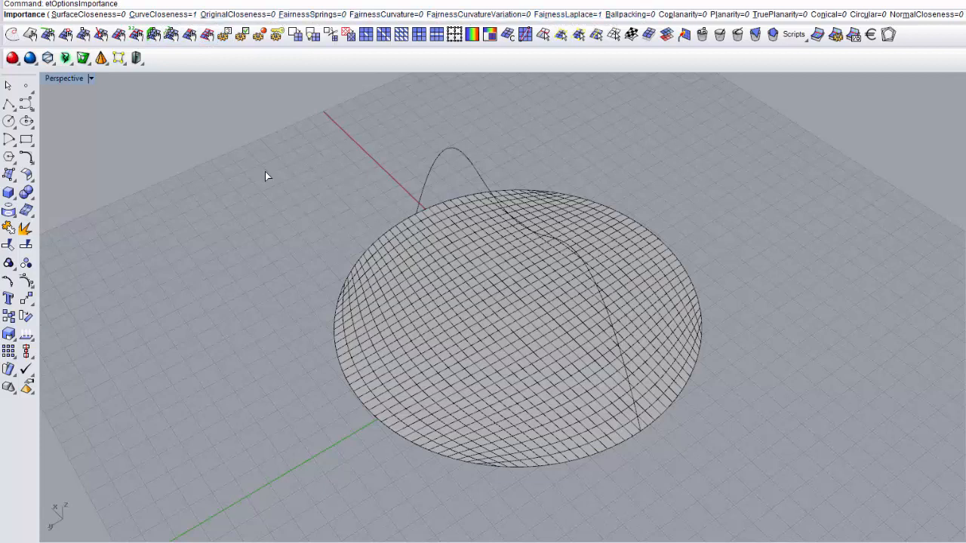
pyautogui.press('Return')
pyautogui.click(11, 34)
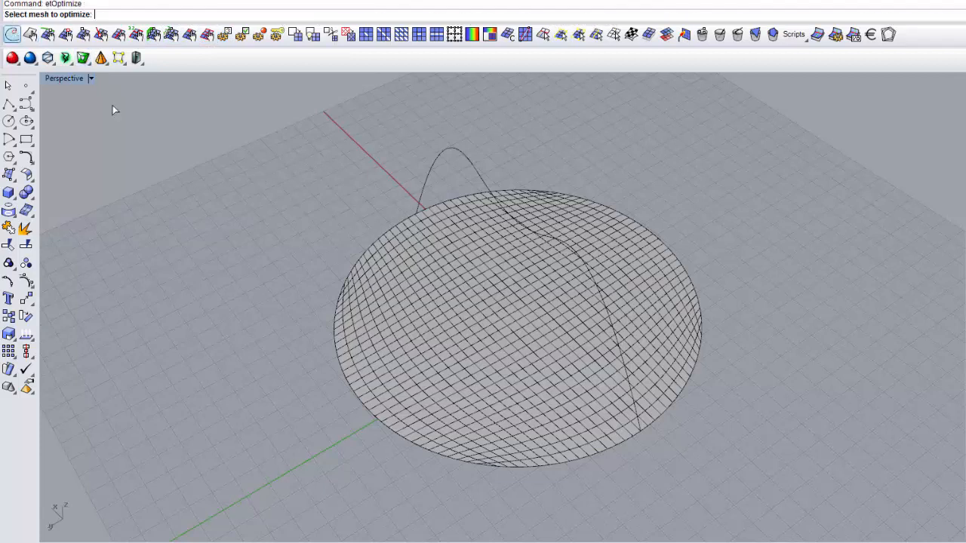
pyautogui.click(469, 324)
pyautogui.press('Return')
pyautogui.moveTo(492, 329); pyautogui.dragTo(389, 353, button='right')
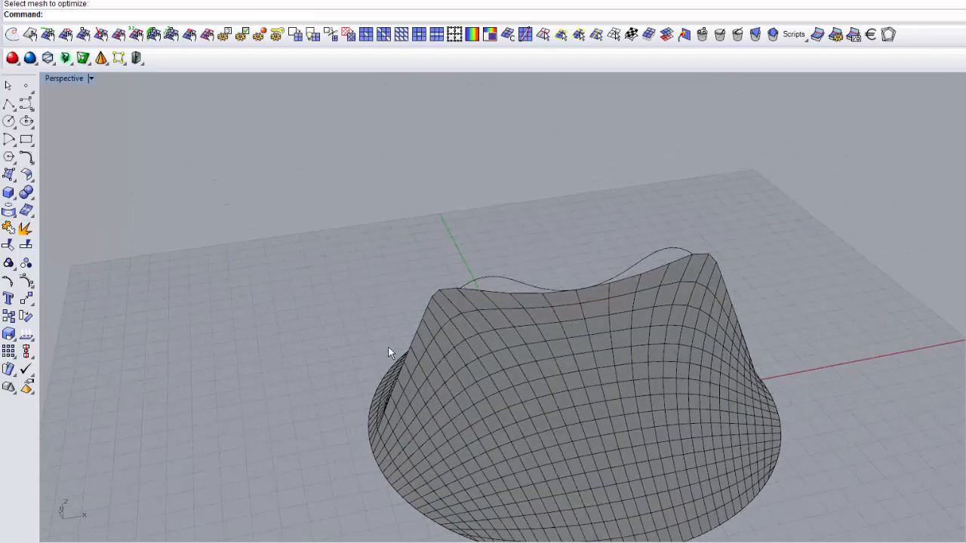
pyautogui.moveTo(578, 431); pyautogui.dragTo(440, 274, button='right')
# Repeat the optimization on the raised mesh until it converges, deselect it and inspect the smoothed shape from several sides
pyautogui.click(585, 263)
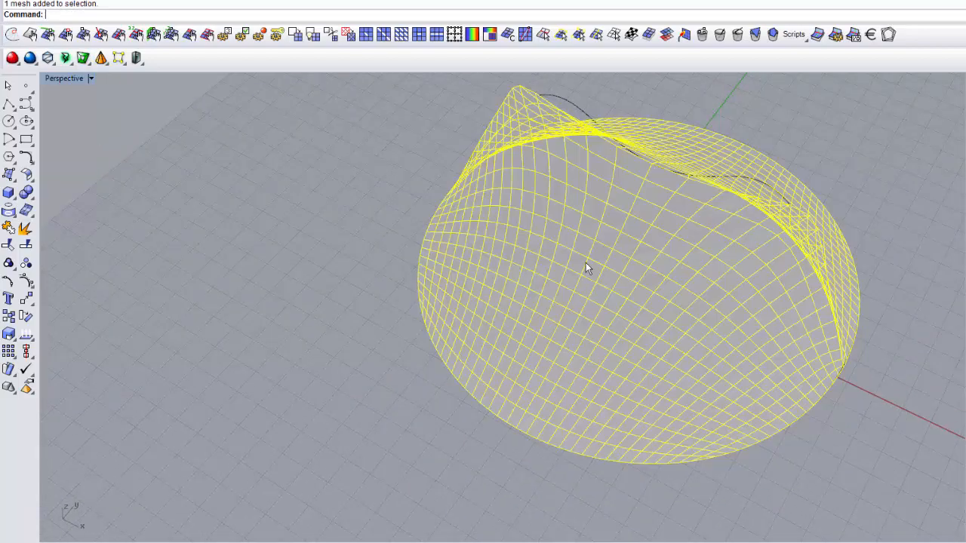
pyautogui.scroll(-6, 587, 264)
pyautogui.keyDown('shift'); pyautogui.moveTo(589, 265); pyautogui.dragTo(558, 270, button='right'); pyautogui.keyUp('shift')
pyautogui.rightClick(557, 270)
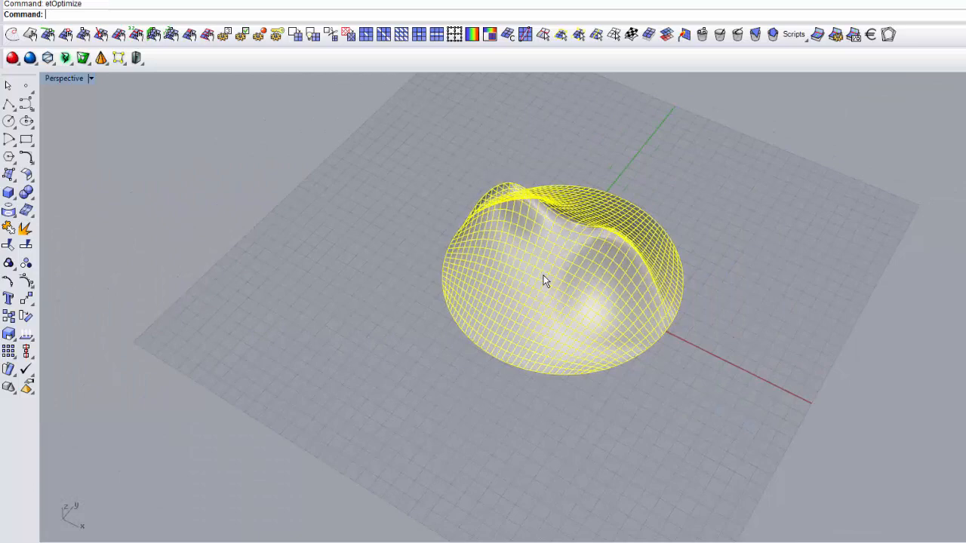
pyautogui.click(660, 394)
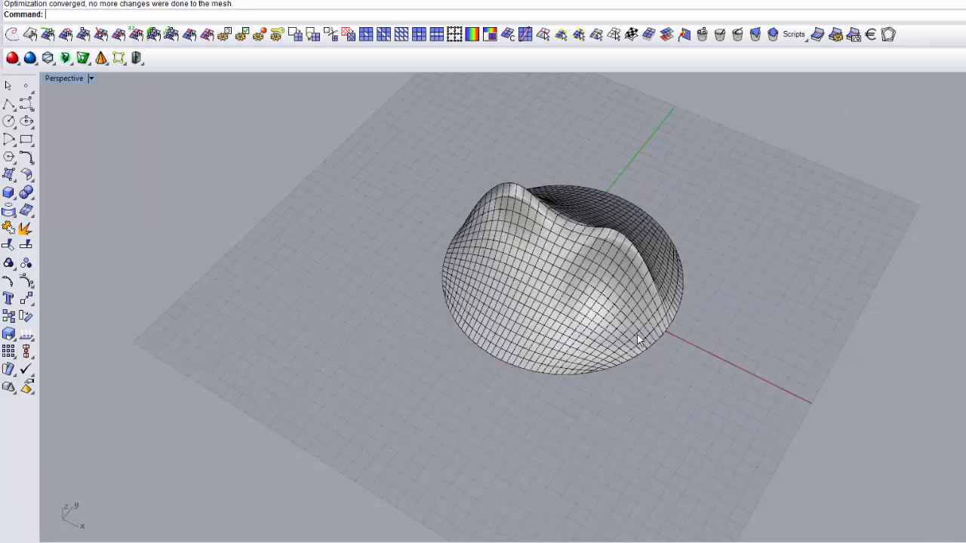
pyautogui.moveTo(641, 339)
pyautogui.mouseDown(button='right')
pyautogui.moveTo(511, 282)
pyautogui.moveTo(392, 286)
pyautogui.moveTo(341, 310)
pyautogui.mouseUp(button='right')
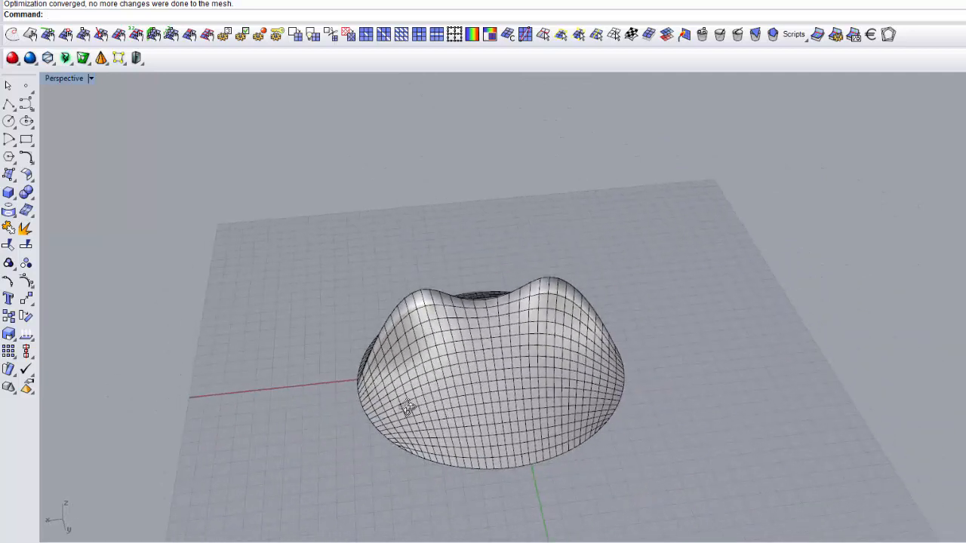
pyautogui.moveTo(407, 407); pyautogui.dragTo(479, 389, button='right')
pyautogui.scroll(3, 486, 381)
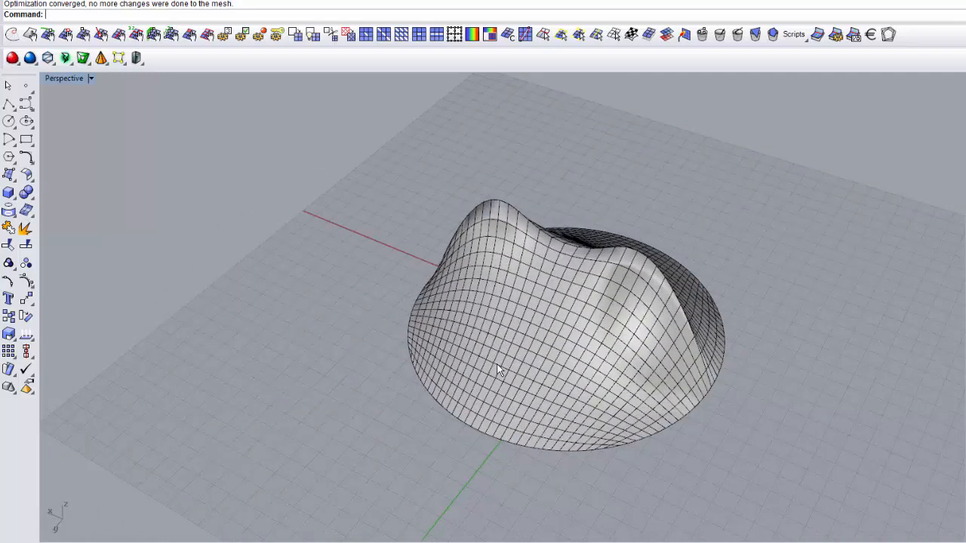